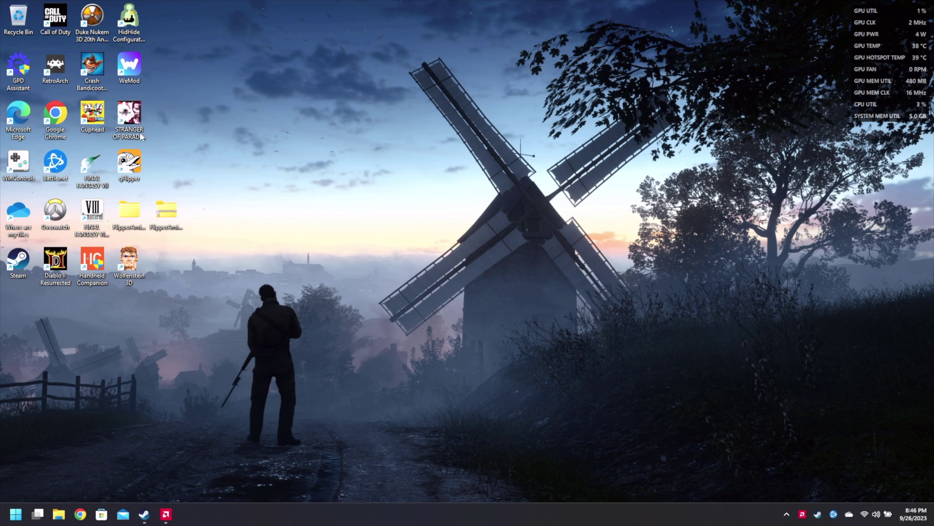
- Turn off AMD Software's Show Metrics Overlay and close AMD Software
click(166, 514)
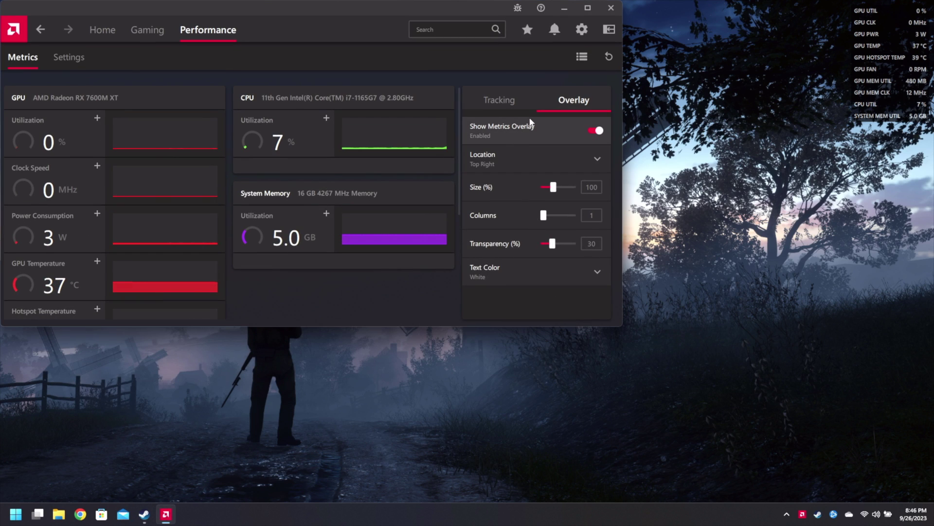
click(595, 131)
click(495, 102)
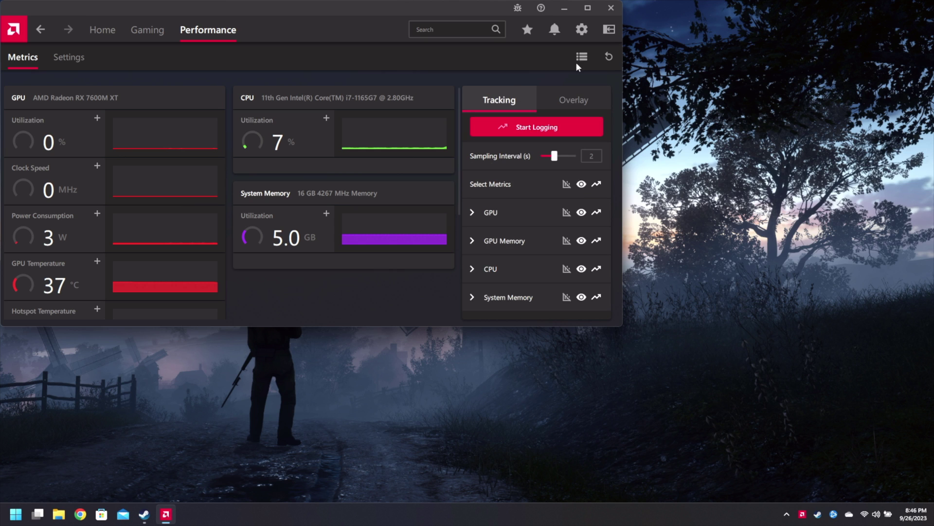
click(611, 8)
- Exit Steam from its tray icon menu
click(144, 515)
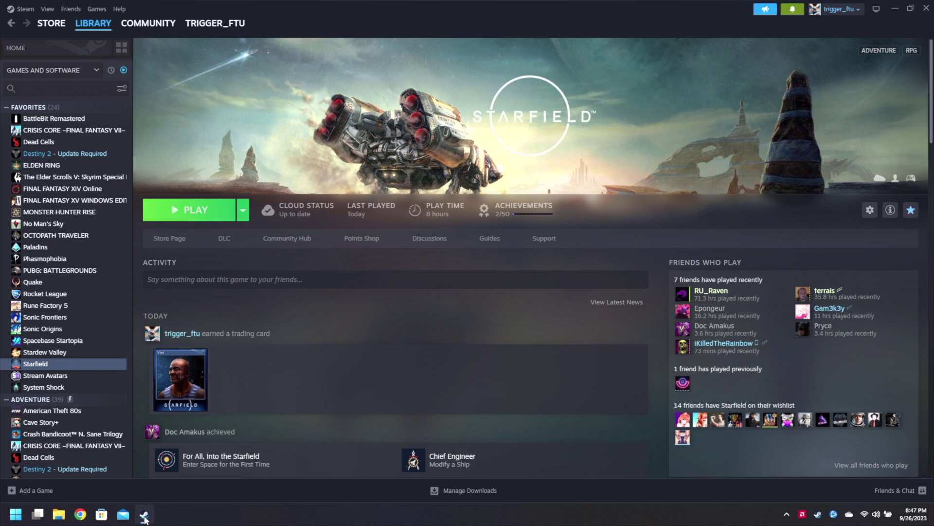
click(144, 515)
right_click(144, 514)
click(97, 459)
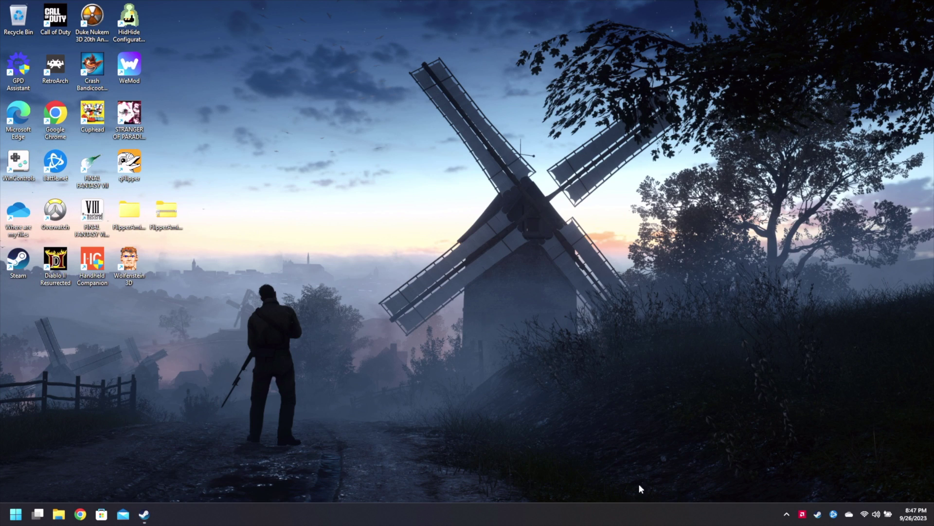
right_click(818, 514)
click(834, 516)
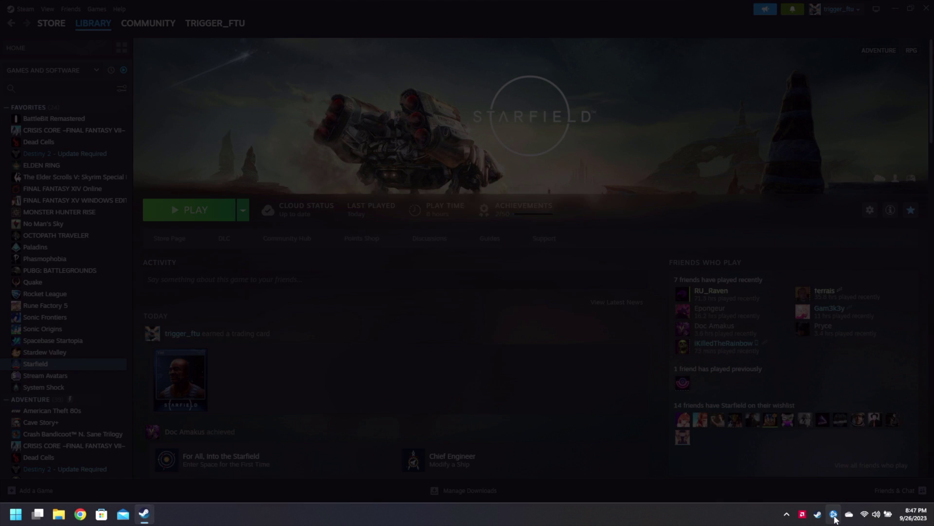
right_click(834, 515)
click(842, 504)
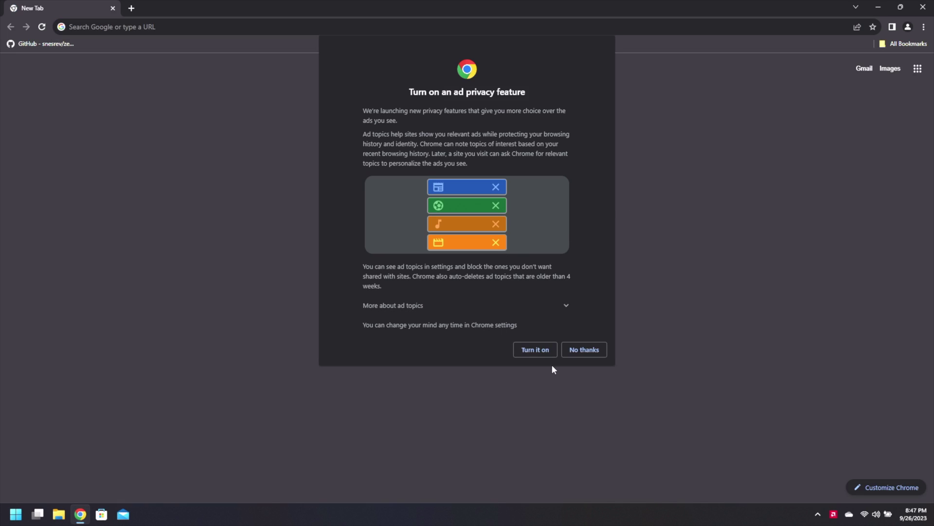
- Dismiss the ad privacy notices, search 'gpd g1', and open GPD's downloads page at the G1 entry
click(575, 355)
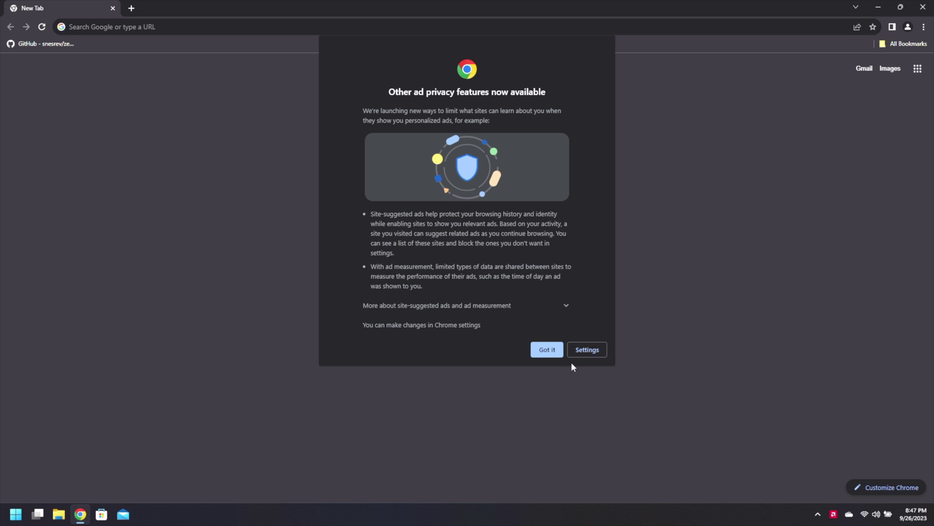
click(538, 350)
click(328, 21)
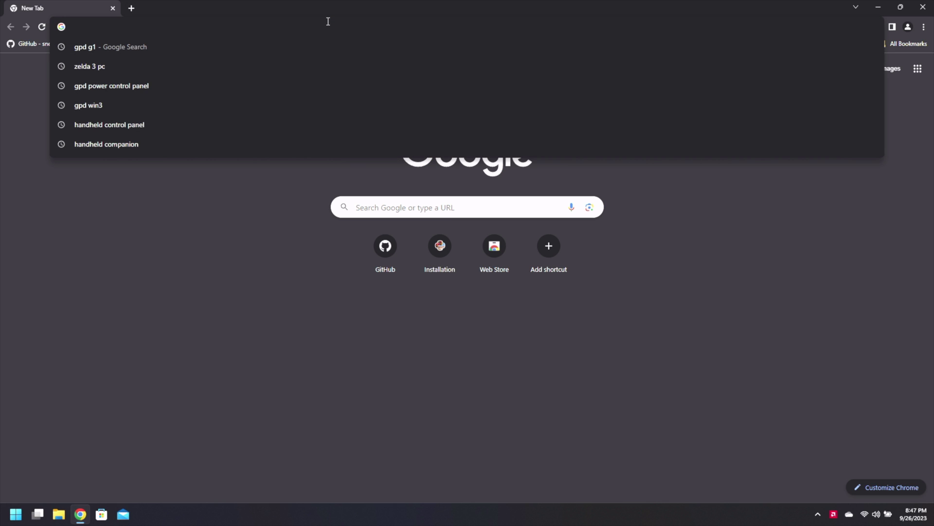
click(230, 49)
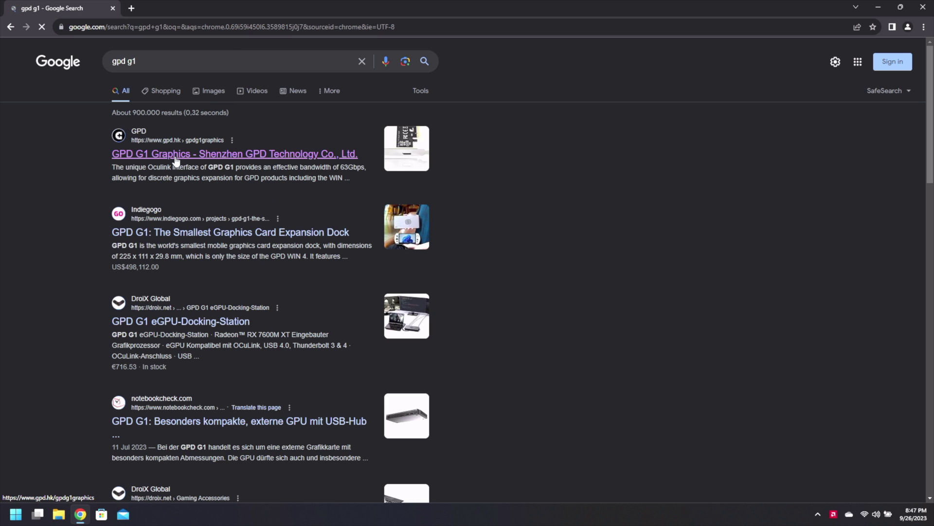
click(173, 151)
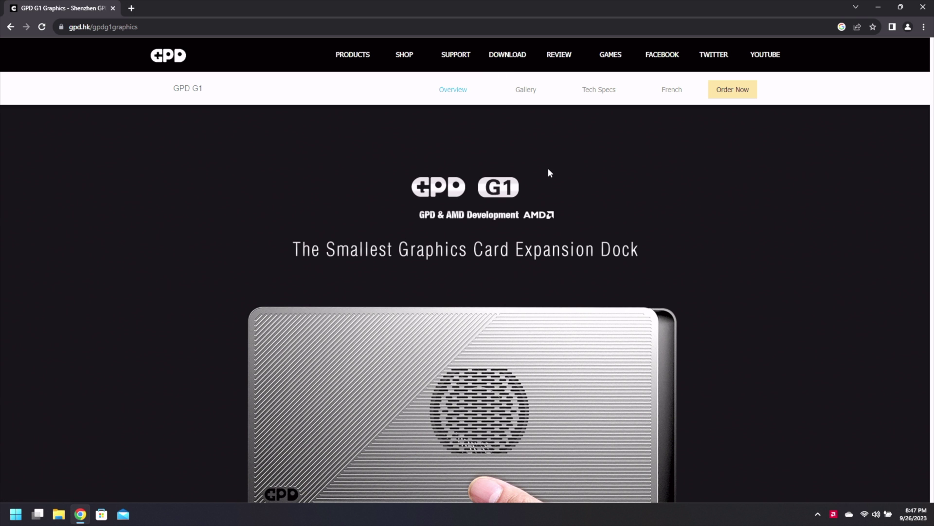
click(508, 54)
scroll(486, 335, down, 5)
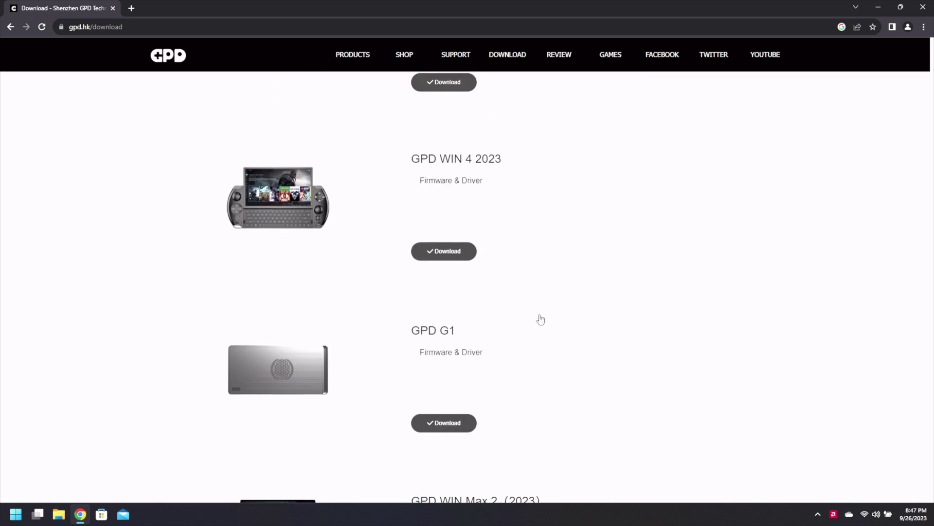
- Open GPD G1's firmware page, show its vBIOS section, and get AMDVBFlash_20230912.rar
click(444, 414)
scroll(471, 295, down, 6)
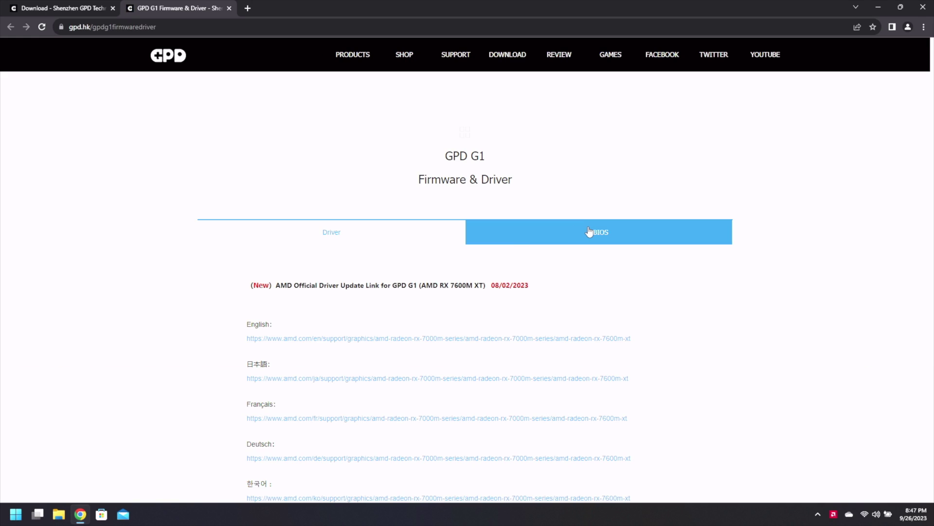
click(590, 232)
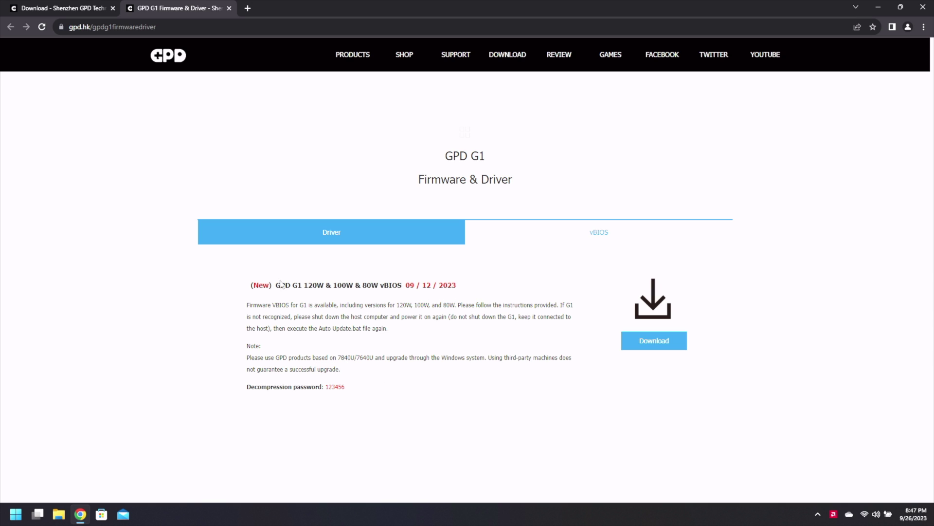
drag(245, 292, 438, 297)
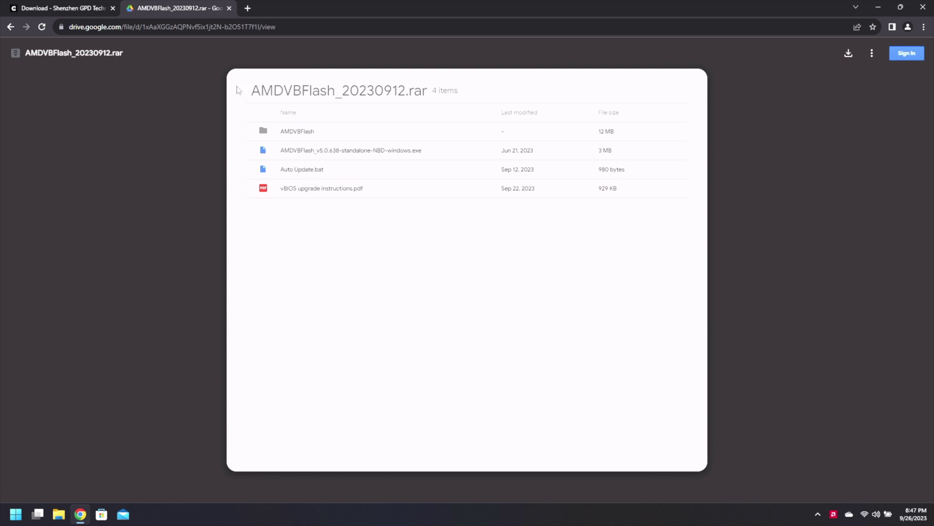
drag(251, 93, 376, 100)
click(43, 55)
drag(76, 53, 124, 58)
click(126, 62)
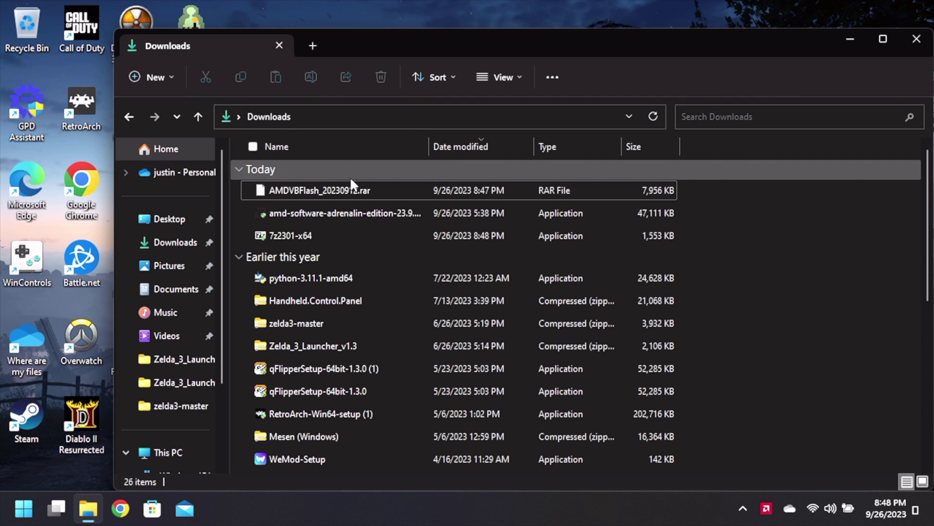
- Extract AMDVBFlash_20230912.rar with 7-Zip into an AMDVBFlash_20230912 folder using the archive password, then open it
right_click(344, 192)
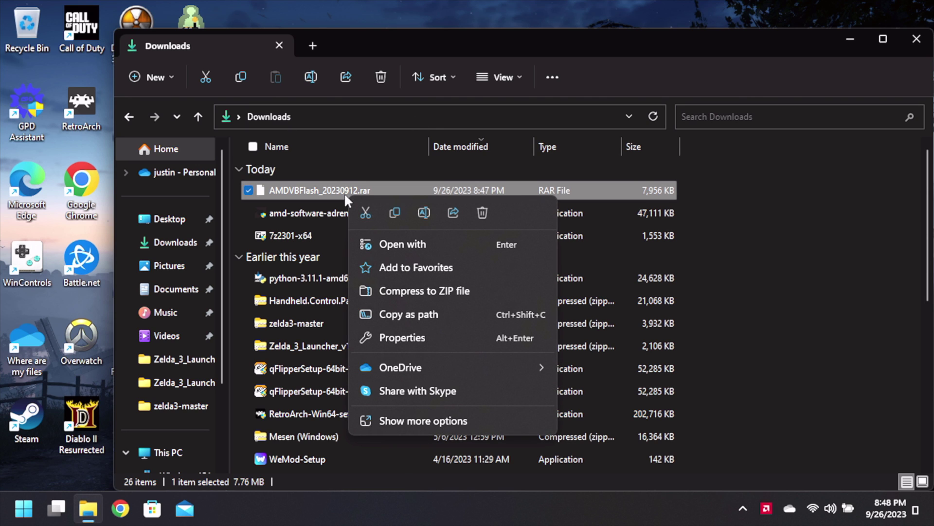
click(383, 419)
mouse_move(418, 186)
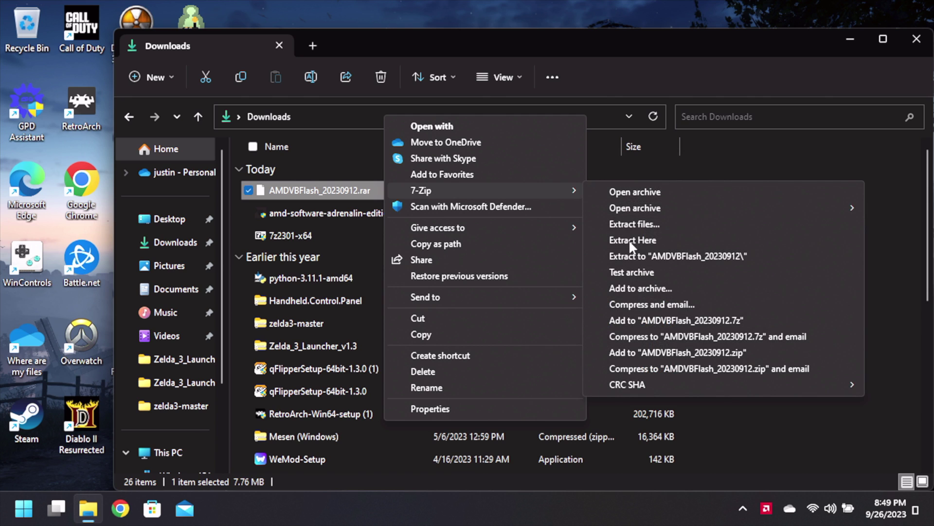
click(633, 254)
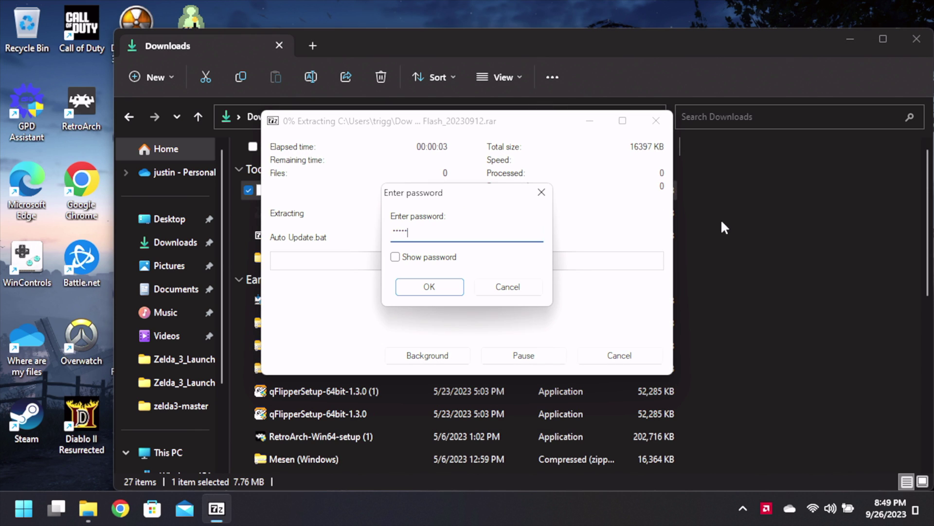
click(445, 288)
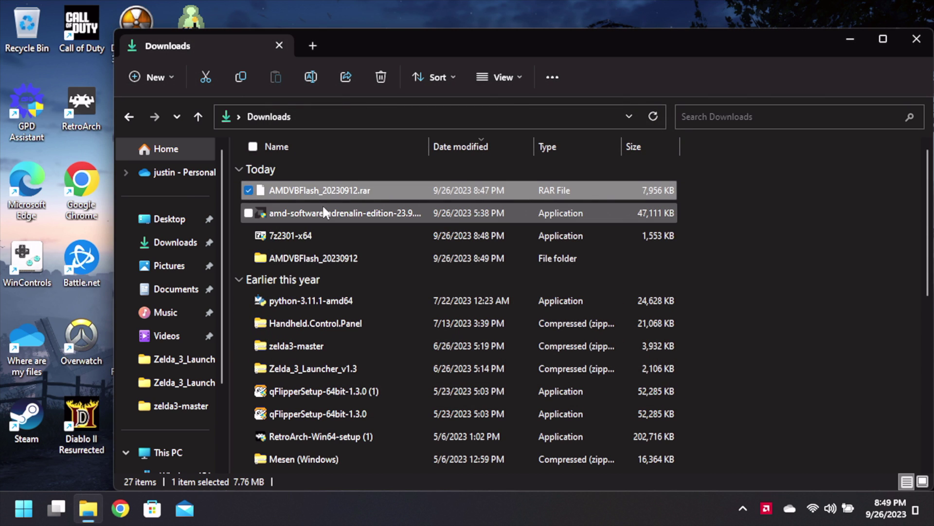
double_click(293, 258)
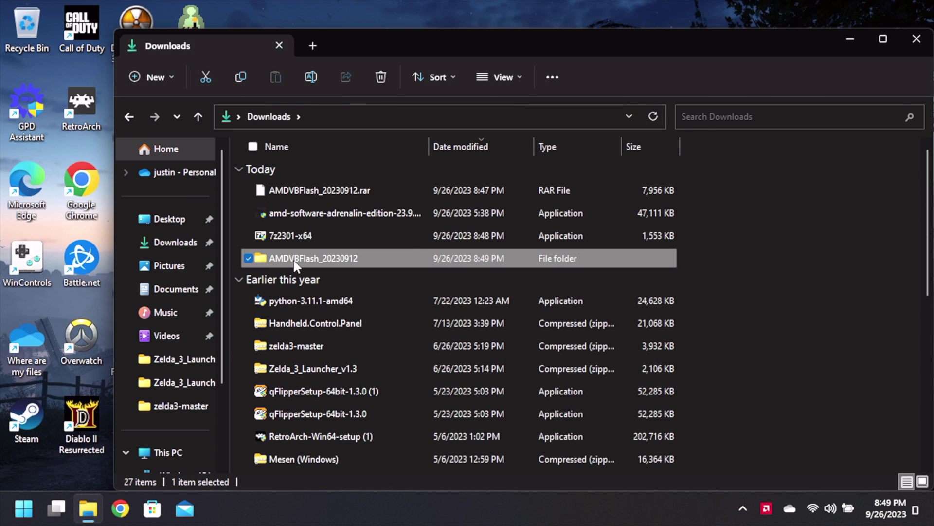
- Open vBIOS upgrade instructions.pdf in Google Chrome, just this once
double_click(306, 191)
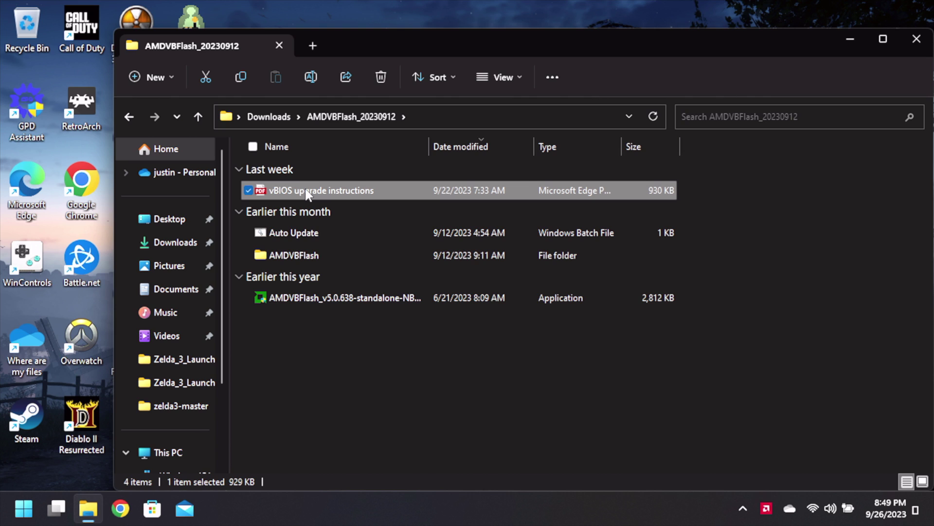
click(410, 194)
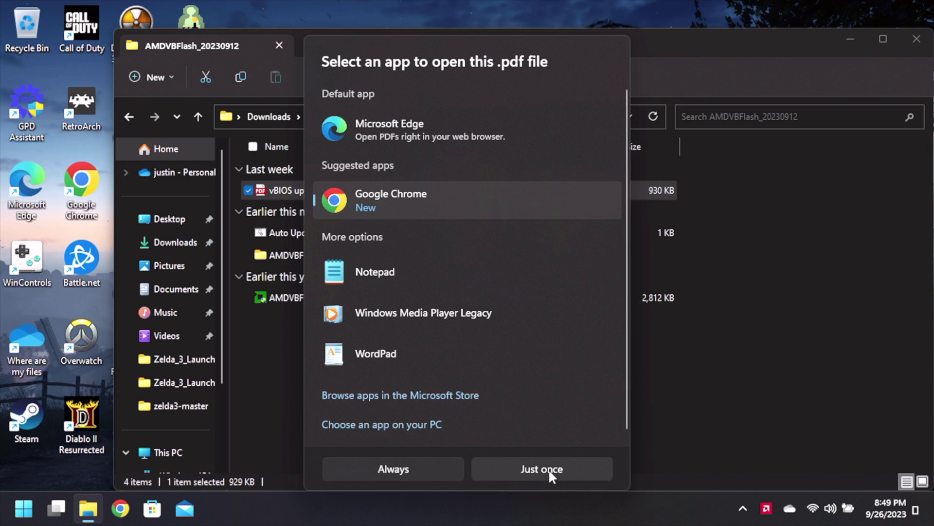
click(517, 469)
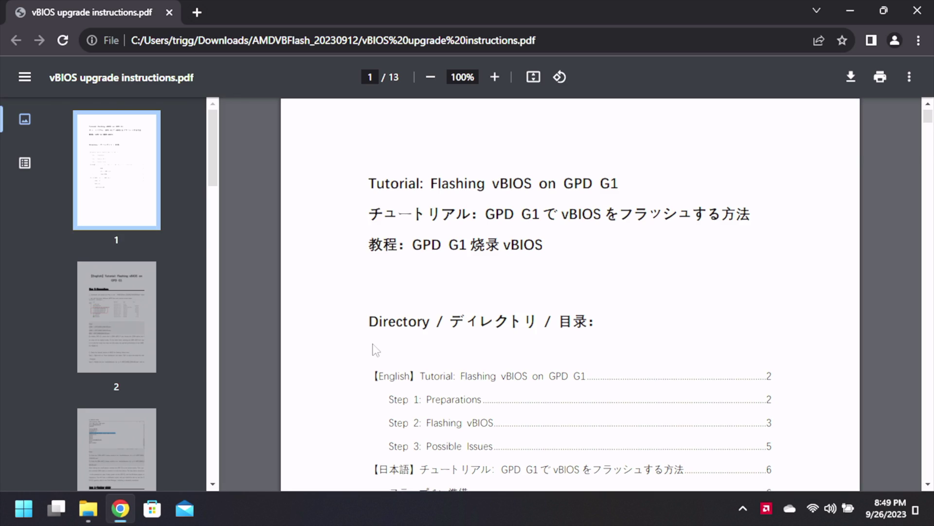
- Scroll to Step 1 Preparations and its note listing the 120W, 100W and 80W vBIOS files
scroll(469, 296, down, 8)
scroll(469, 295, up, 5)
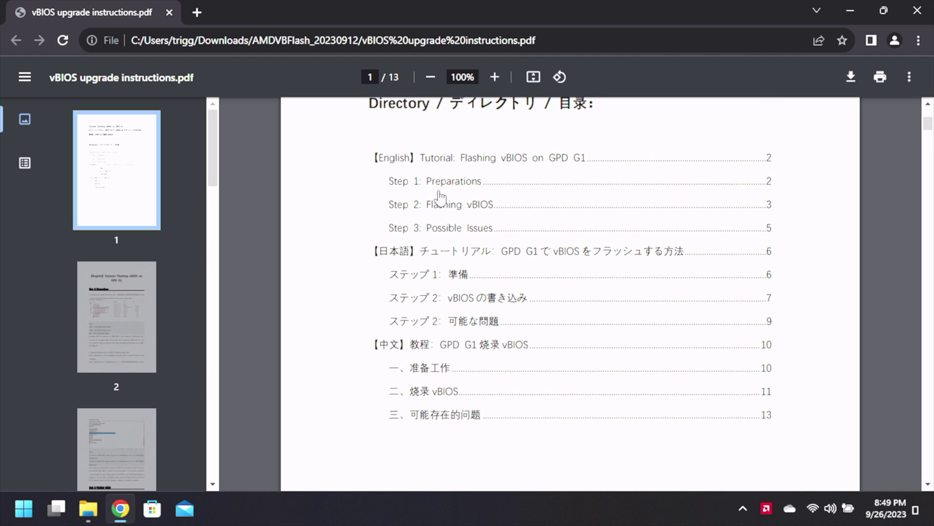
click(443, 168)
scroll(498, 436, down, 3)
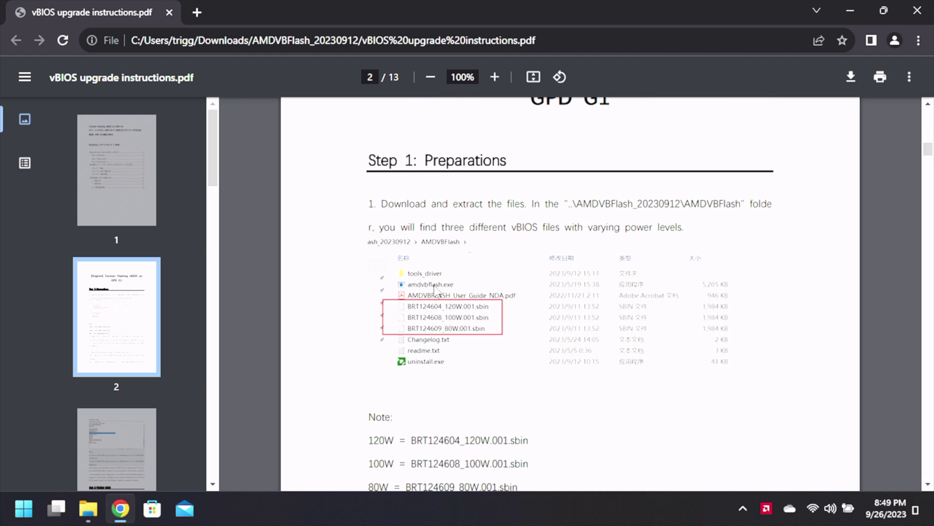
scroll(434, 290, down, 5)
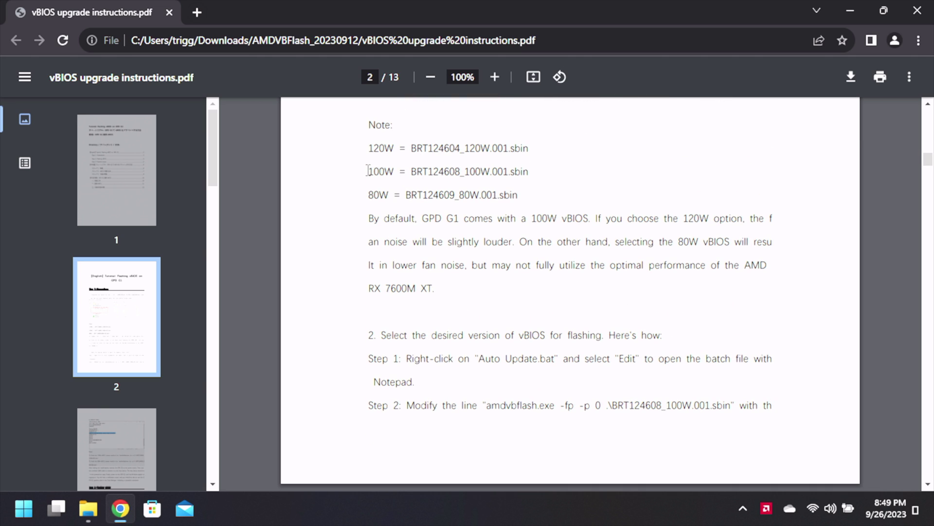
drag(367, 171, 449, 176)
click(463, 181)
scroll(453, 317, down, 3)
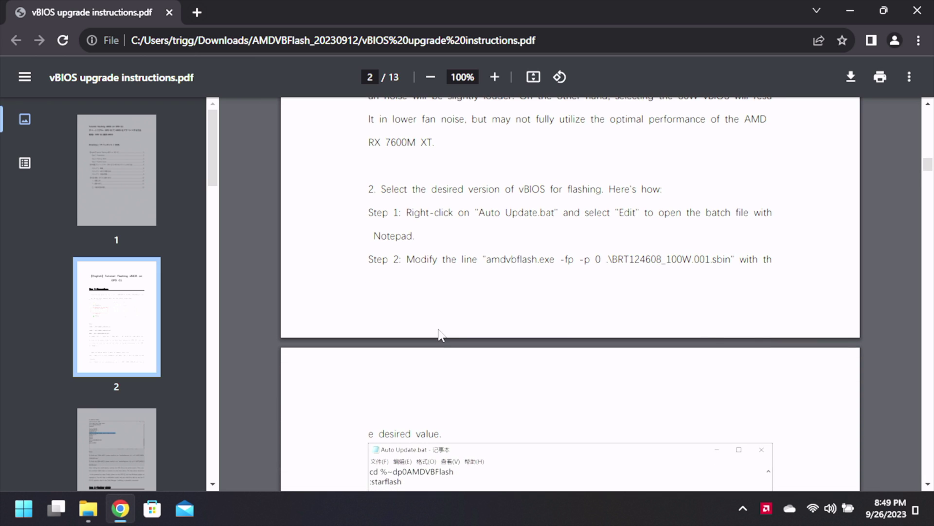
scroll(449, 282, up, 1)
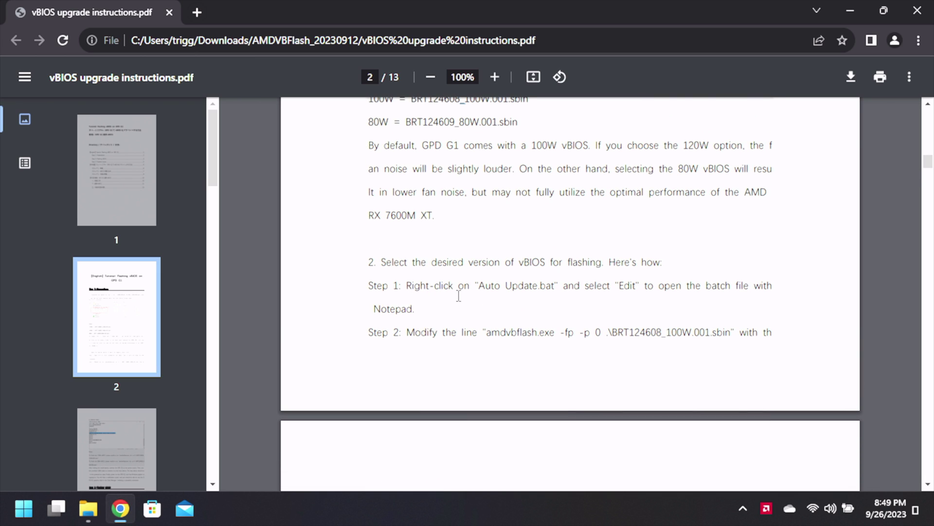
- Open Auto Update.bat for editing in Notepad from the AMDVBFlash_20230912 folder
click(89, 508)
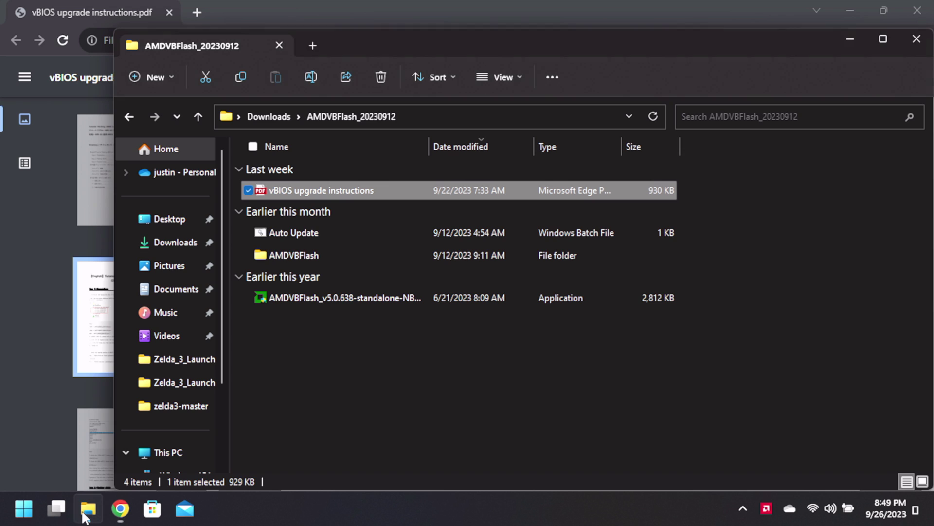
right_click(268, 229)
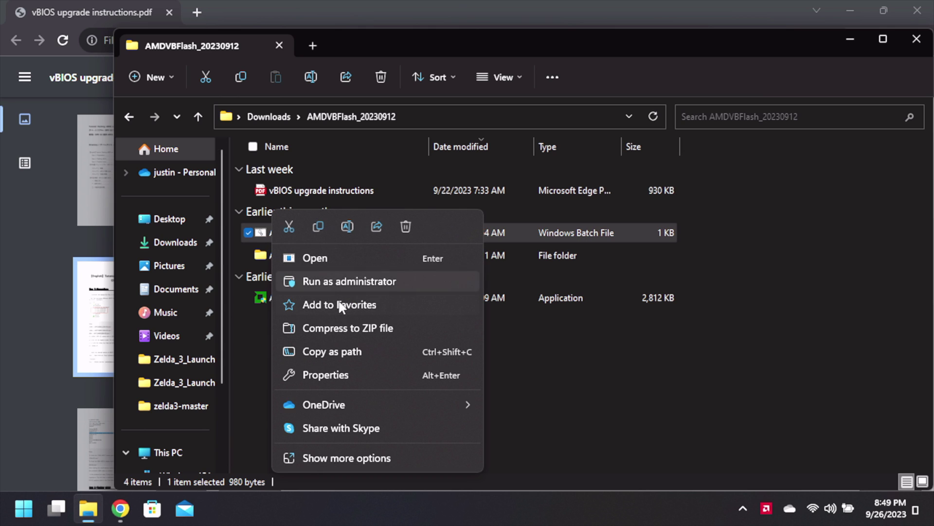
click(332, 457)
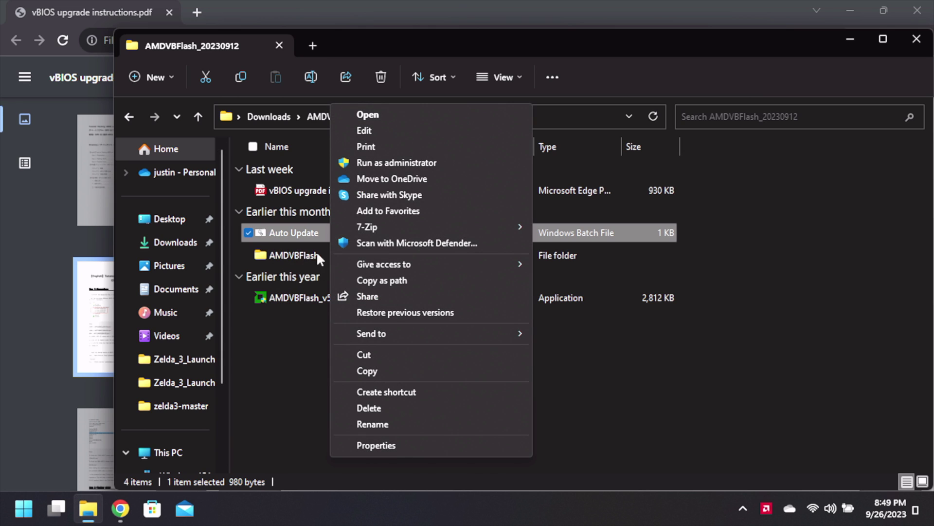
click(392, 130)
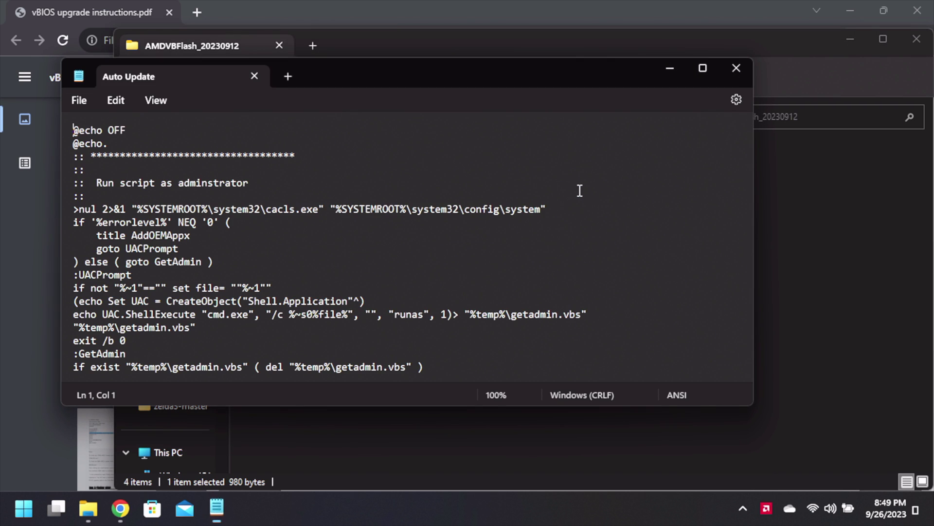
- Read through the script down to the amdvbflash line flashing BRT124608_100W.001.sbin
scroll(260, 252, down, 1)
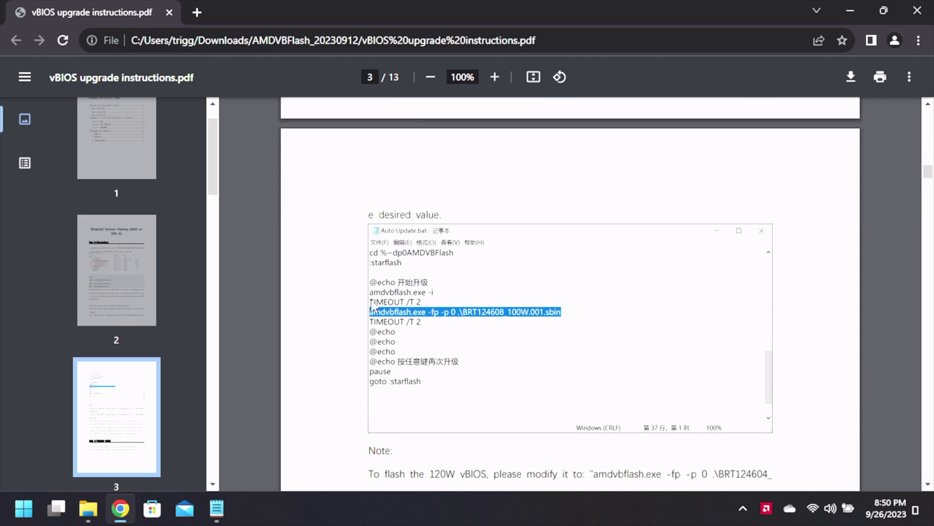
click(216, 521)
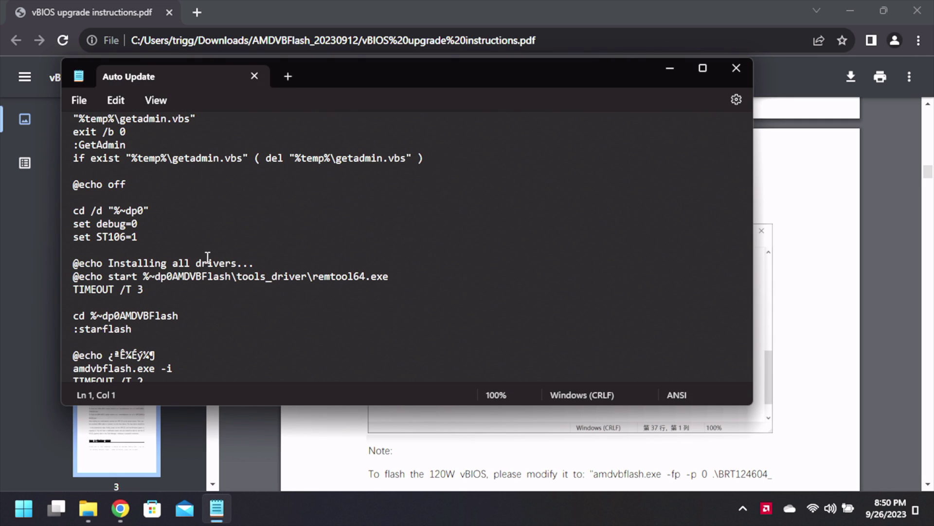
scroll(221, 301, up, 5)
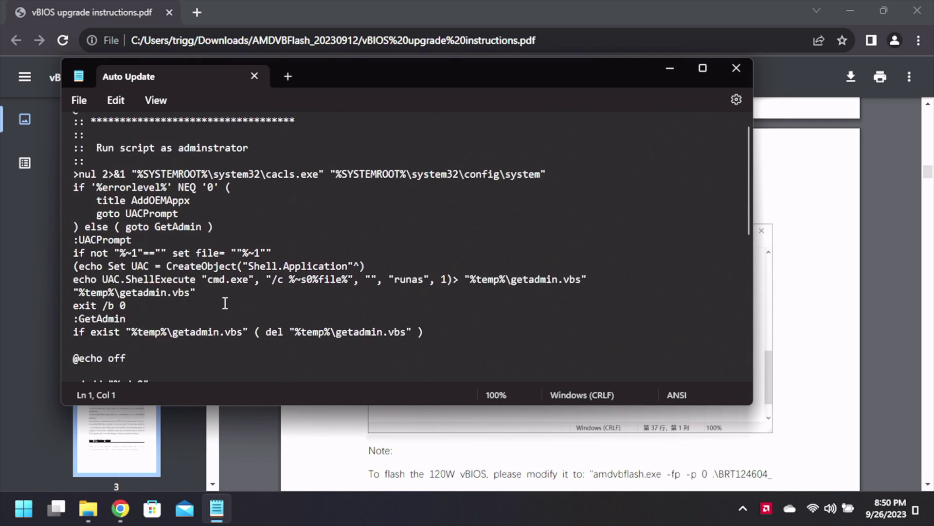
scroll(225, 303, up, 2)
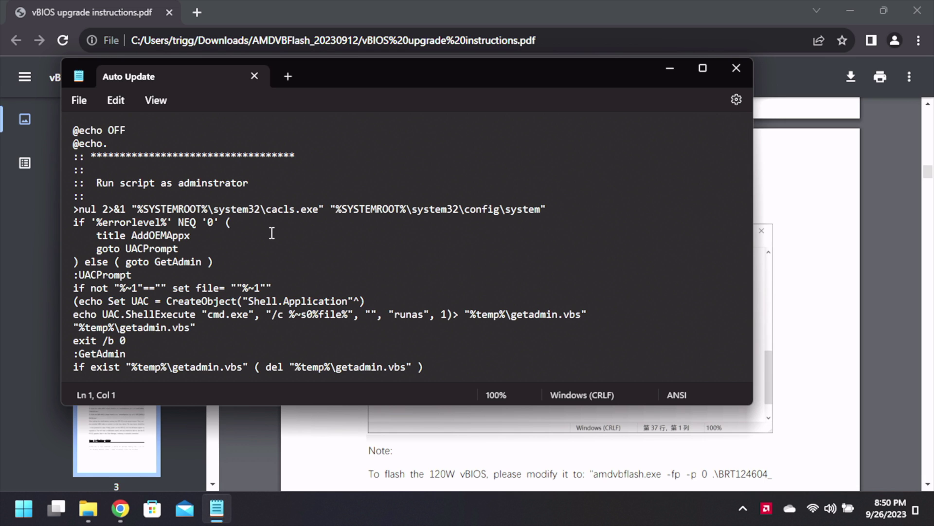
scroll(284, 232, down, 4)
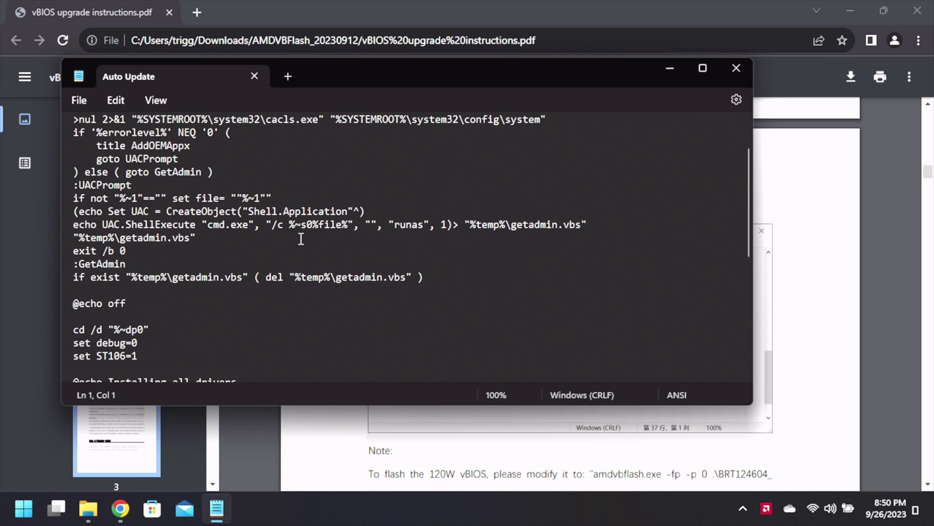
scroll(314, 244, down, 3)
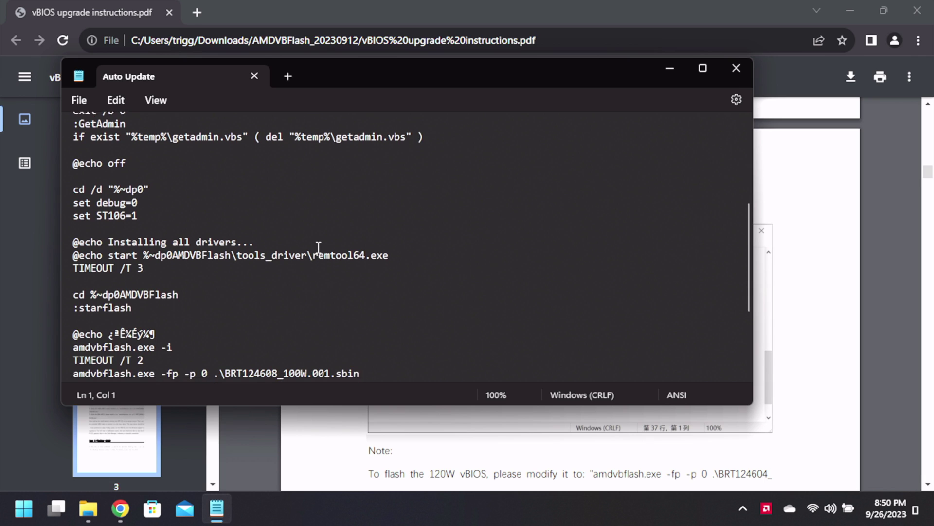
scroll(318, 248, down, 2)
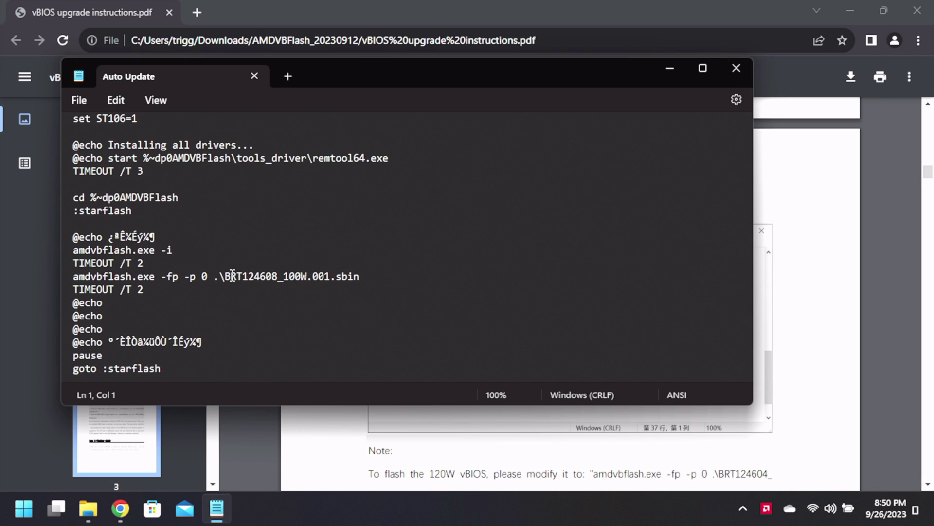
- Copy the eight items from uninstall through readme in the AMDVBFlash folder
scroll(141, 285, down, 1)
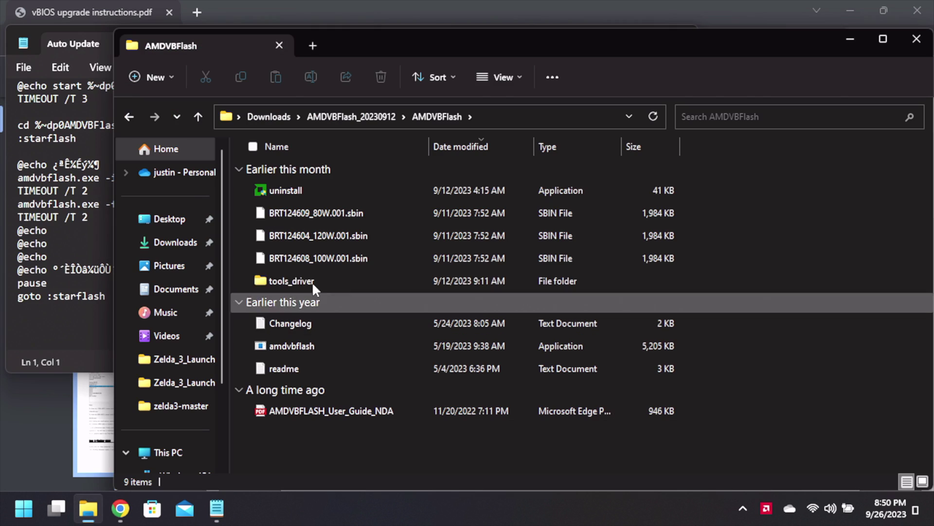
click(325, 190)
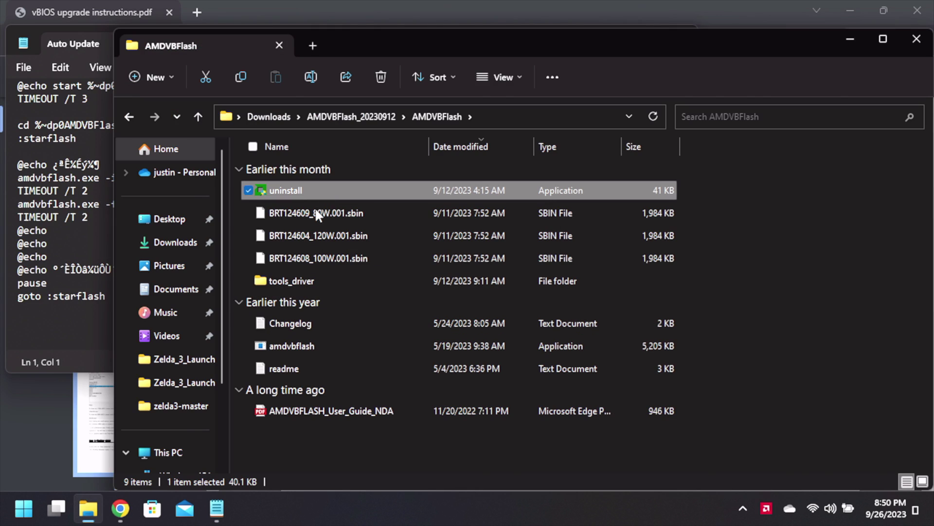
shift+click(303, 372)
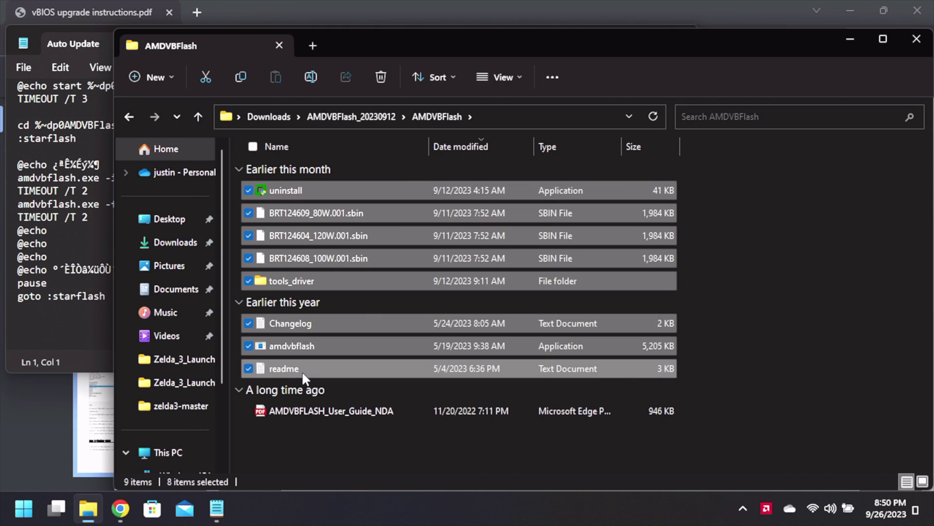
key(ctrl+c)
- Paste the eight items into the parent AMDVBFlash_20230912 folder and widen the Name column
key(alt+Up)
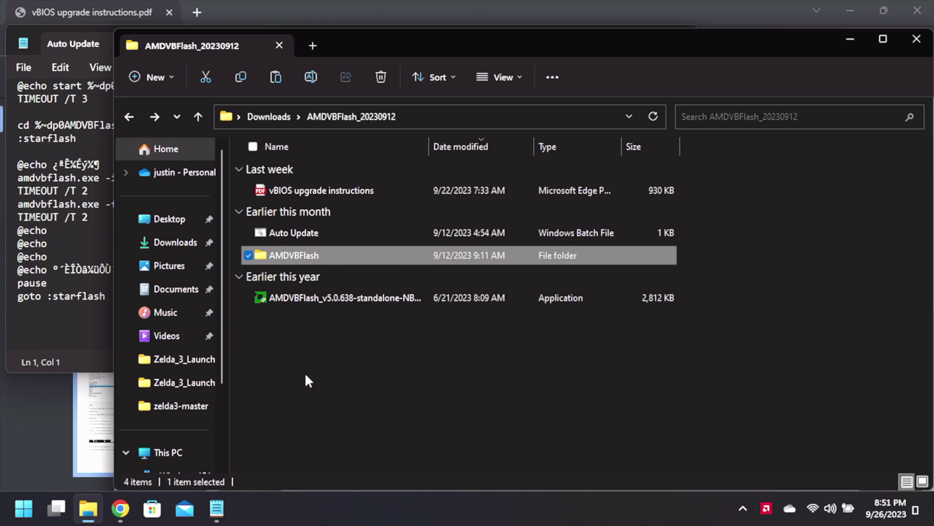
right_click(304, 372)
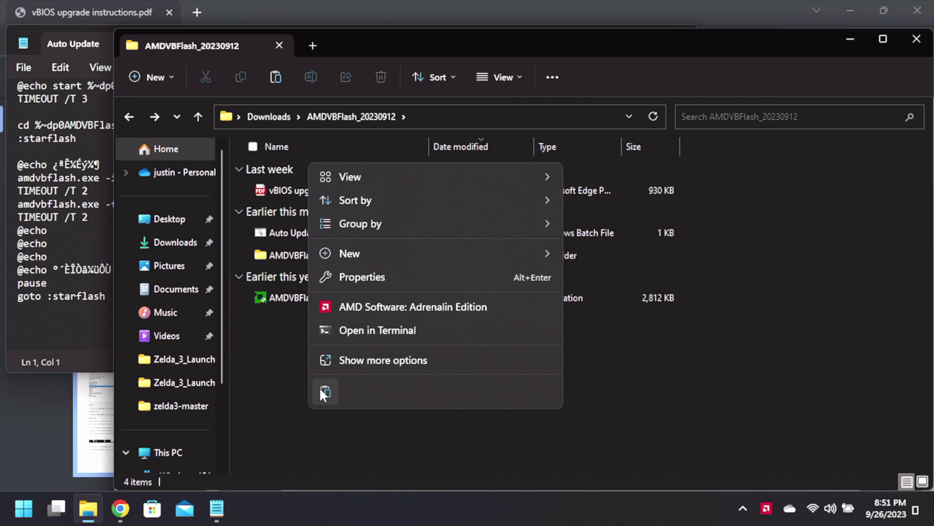
click(273, 276)
double_click(281, 257)
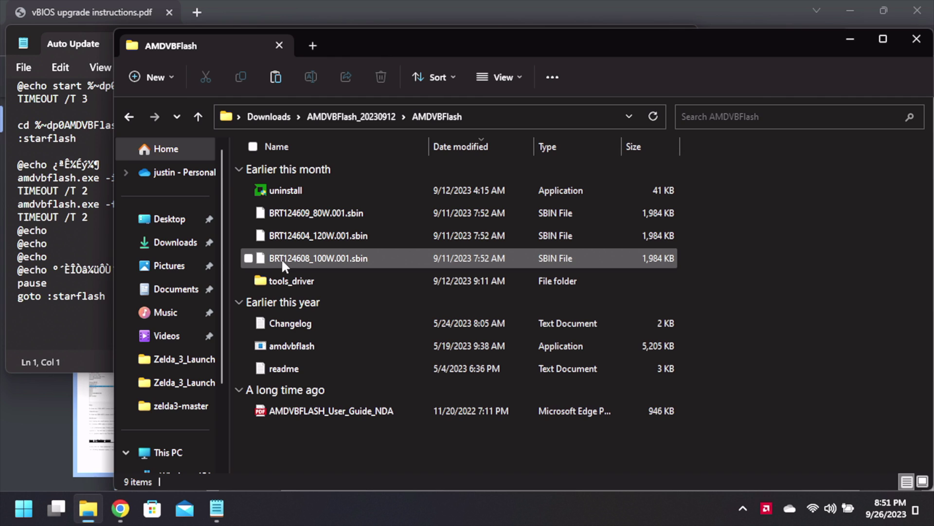
key(alt+Up)
right_click(363, 386)
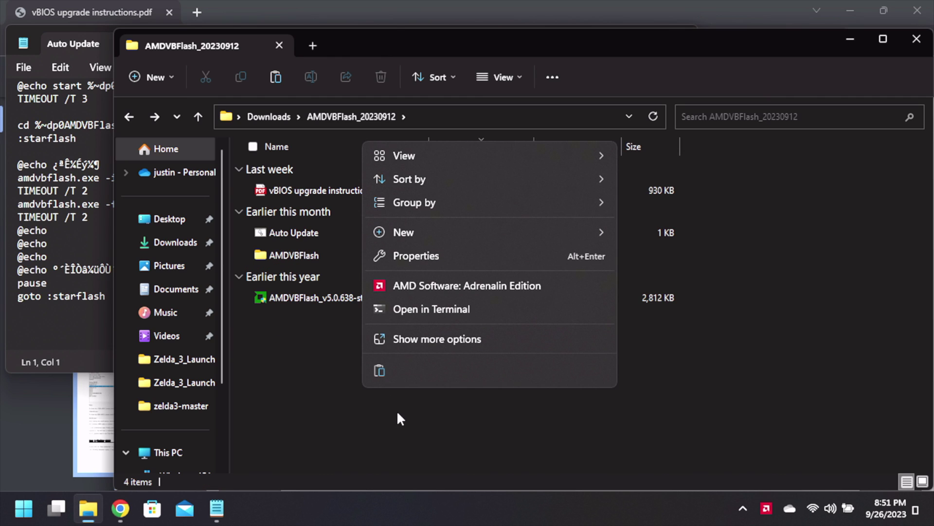
click(379, 370)
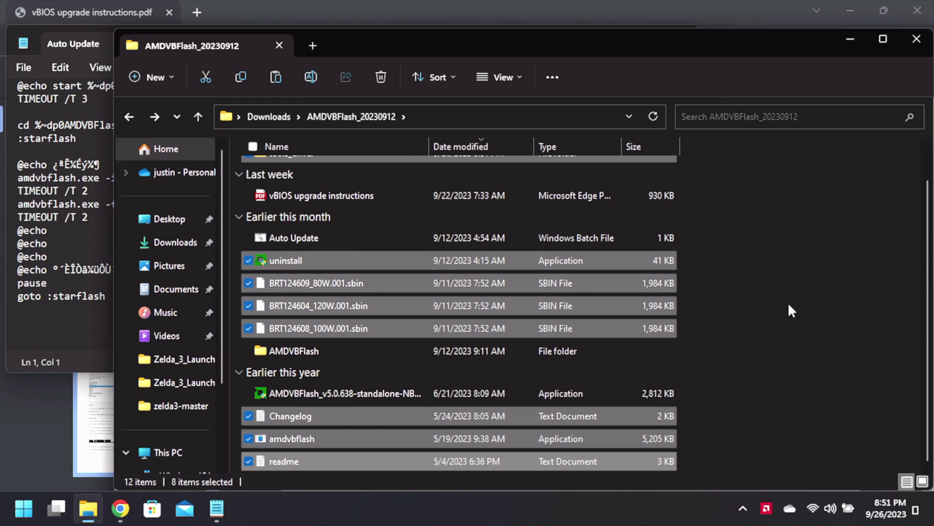
click(788, 302)
click(410, 395)
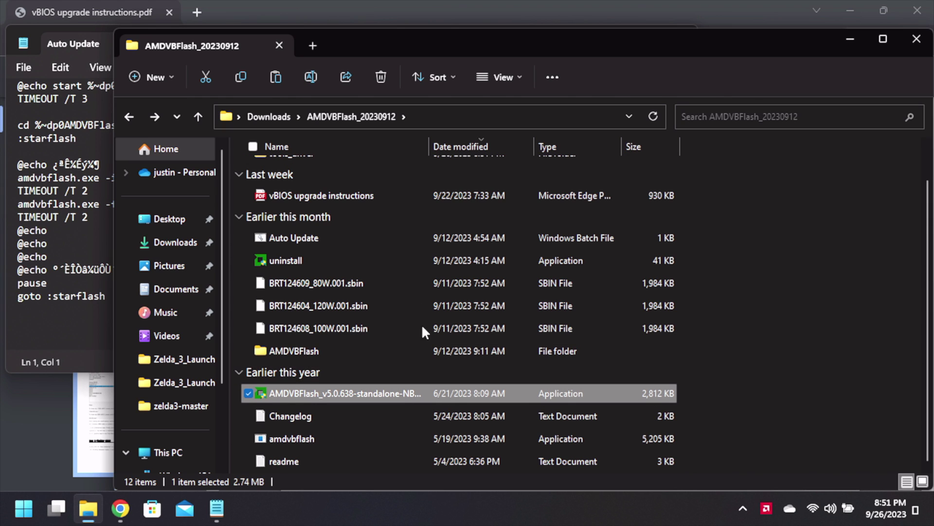
drag(436, 147, 541, 147)
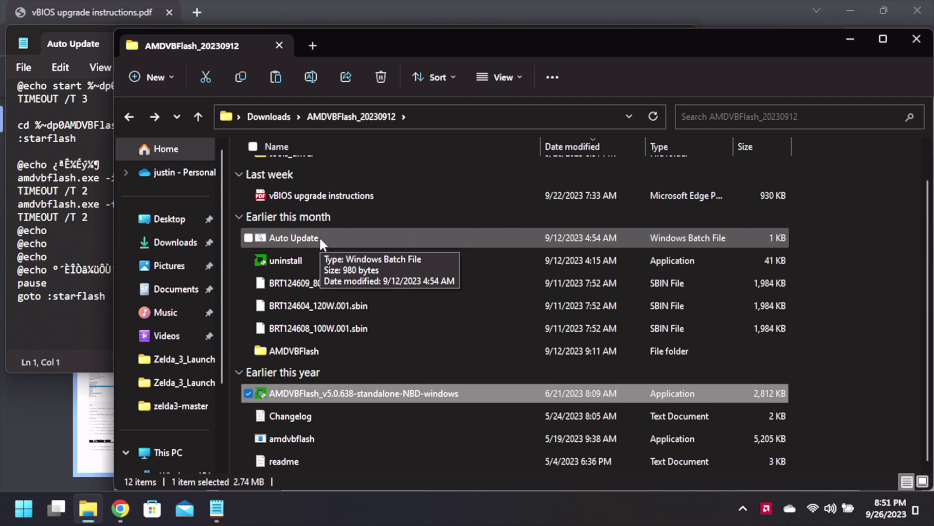
- Compare BRT124608_100W.001.sbin against the Auto Update script, then bring the instructions PDF forward
click(76, 283)
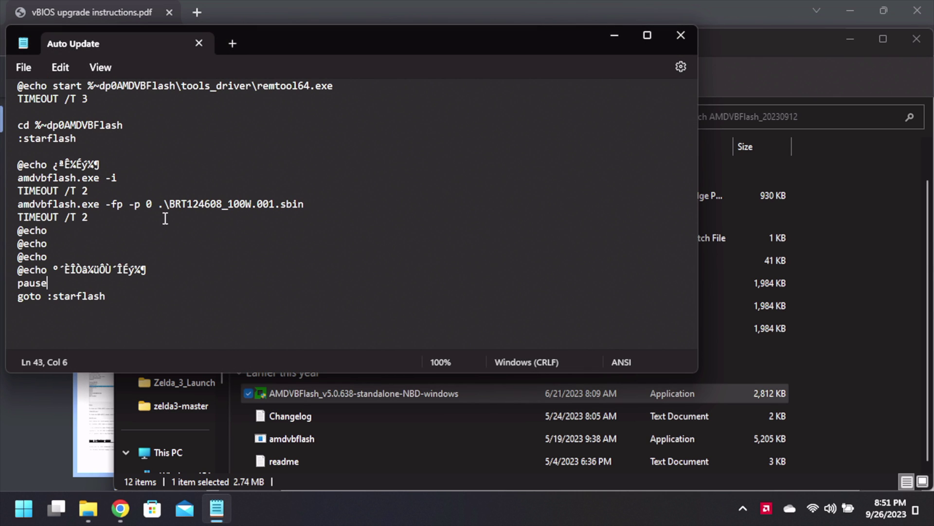
click(328, 417)
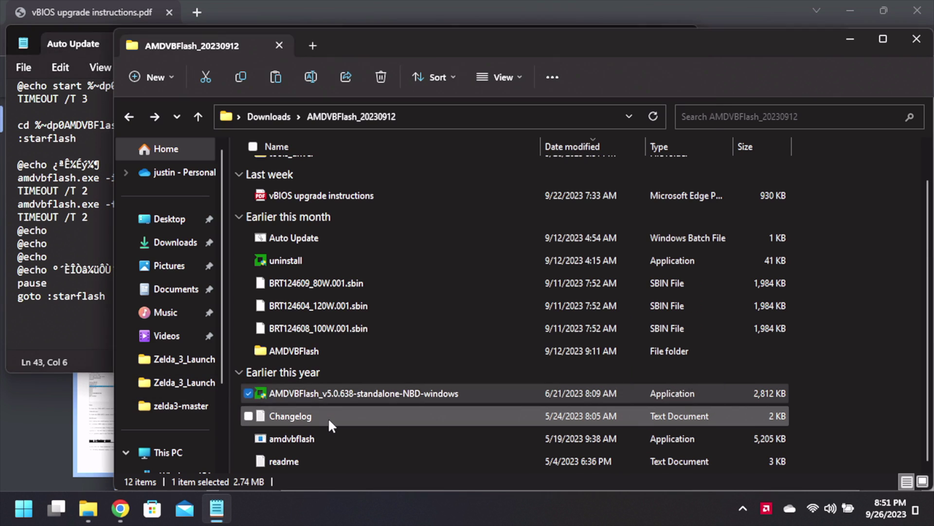
click(293, 307)
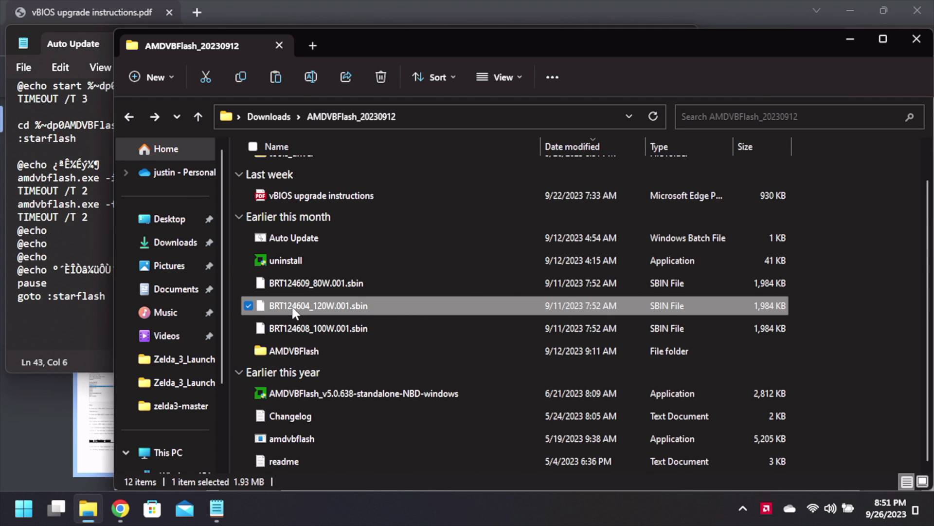
click(294, 329)
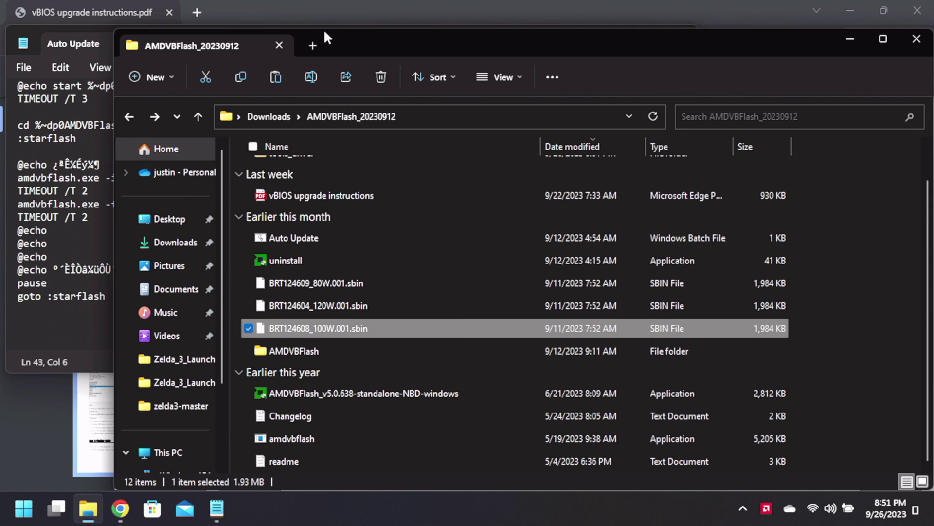
drag(323, 29, 502, 21)
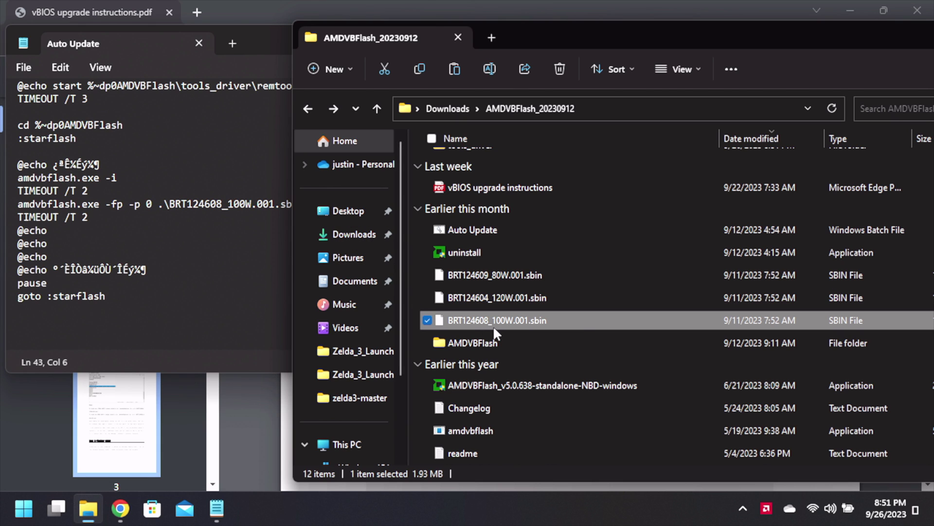
click(274, 431)
- Read Step 2 on choosing the vBIOS version and the note on flashing the 120W vBIOS
scroll(388, 352, up, 6)
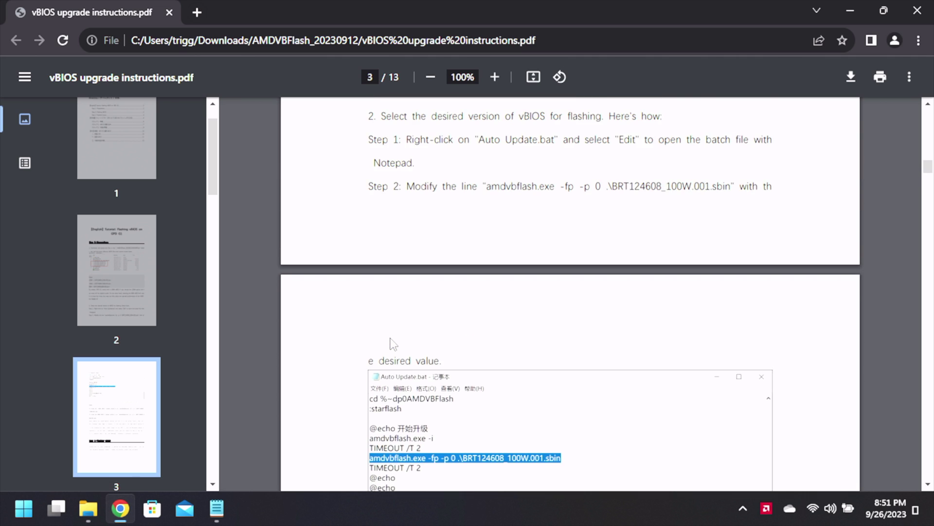
scroll(483, 322, up, 6)
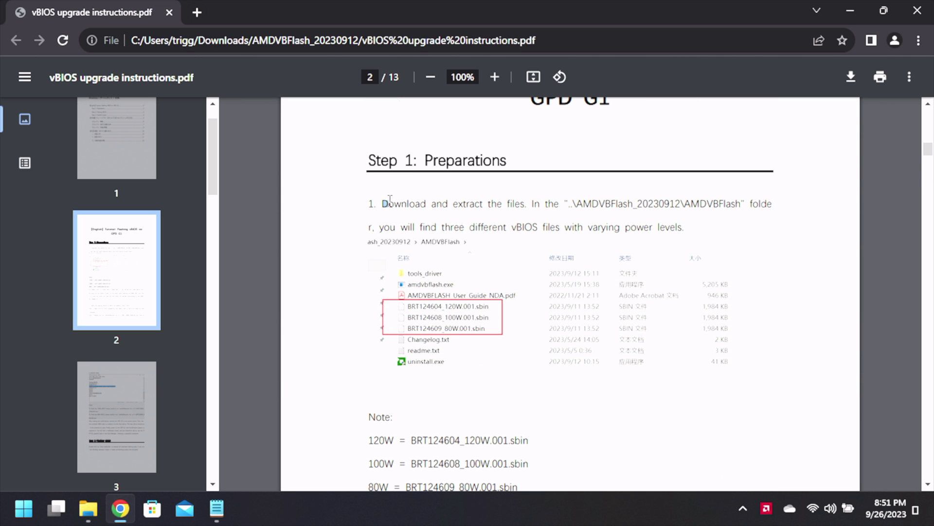
drag(390, 200, 632, 227)
scroll(381, 251, down, 6)
drag(378, 258, 383, 294)
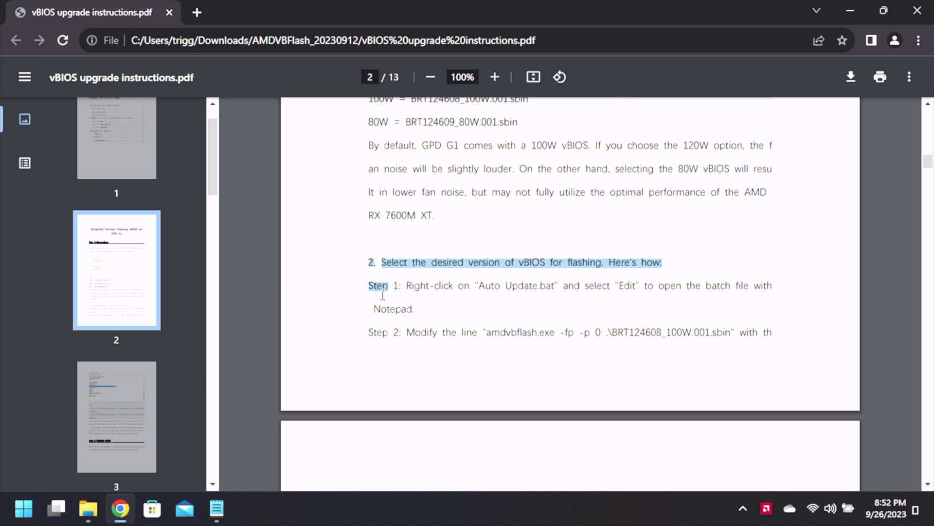
click(458, 292)
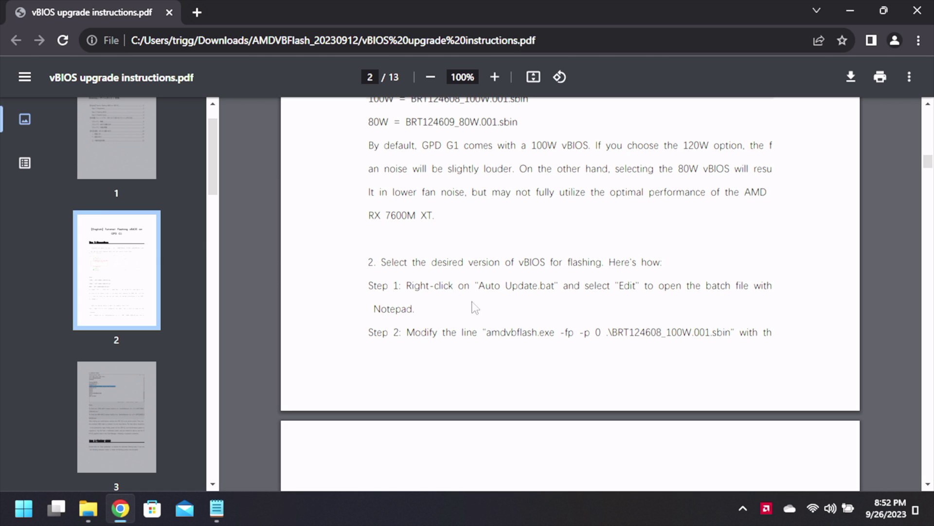
scroll(358, 308, down, 11)
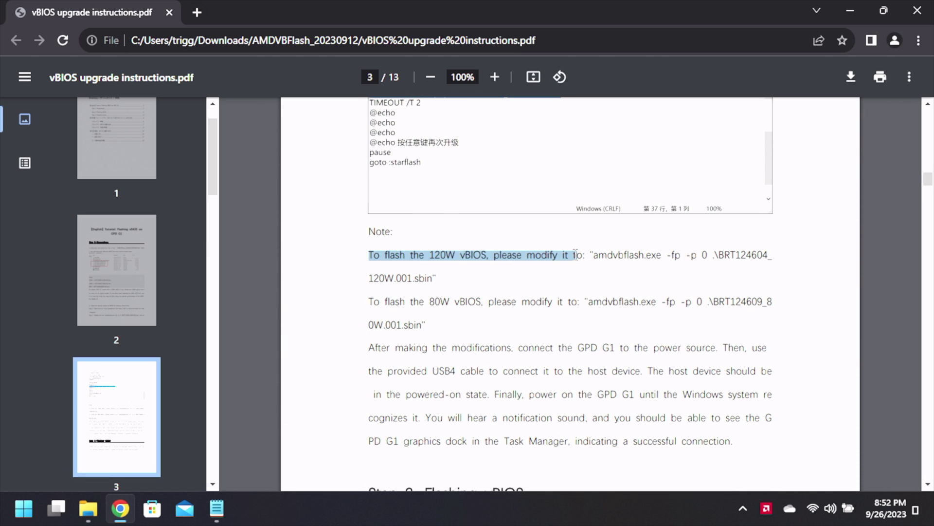
mouse_move(575, 254)
mouse_down()
mouse_move(728, 255)
mouse_move(576, 263)
mouse_up()
click(445, 323)
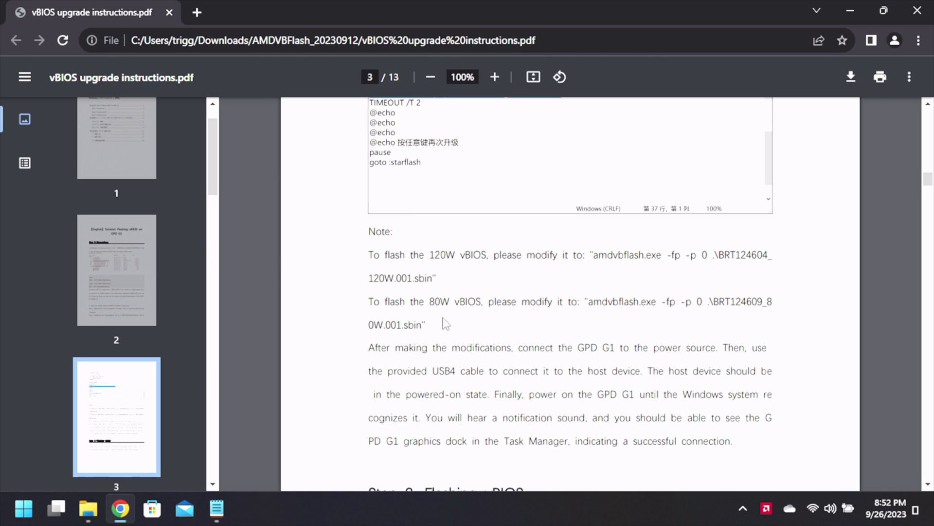
- Read the USB4 cable and GPD G1 power-on instructions, then scroll to page 4's successful-flash example
scroll(417, 291, down, 3)
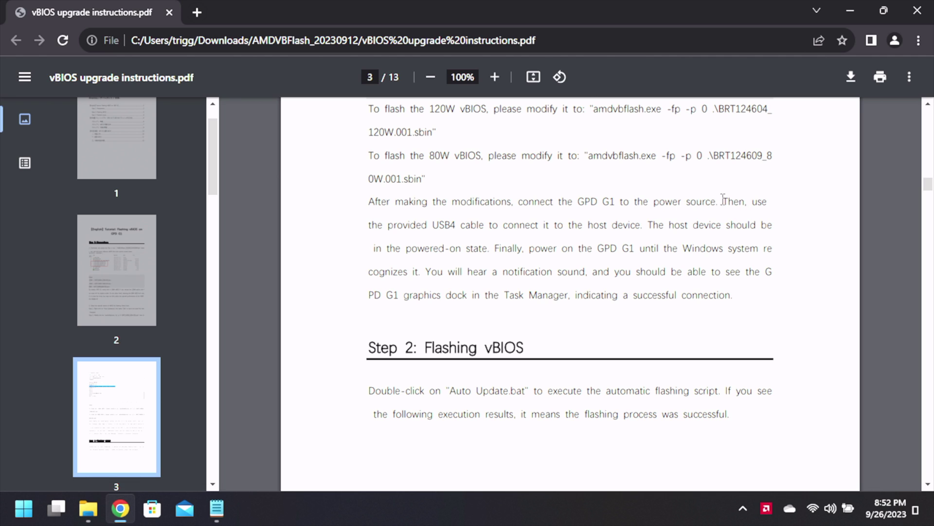
drag(721, 201, 445, 251)
click(461, 271)
drag(529, 249, 573, 299)
click(571, 300)
scroll(594, 302, down, 1)
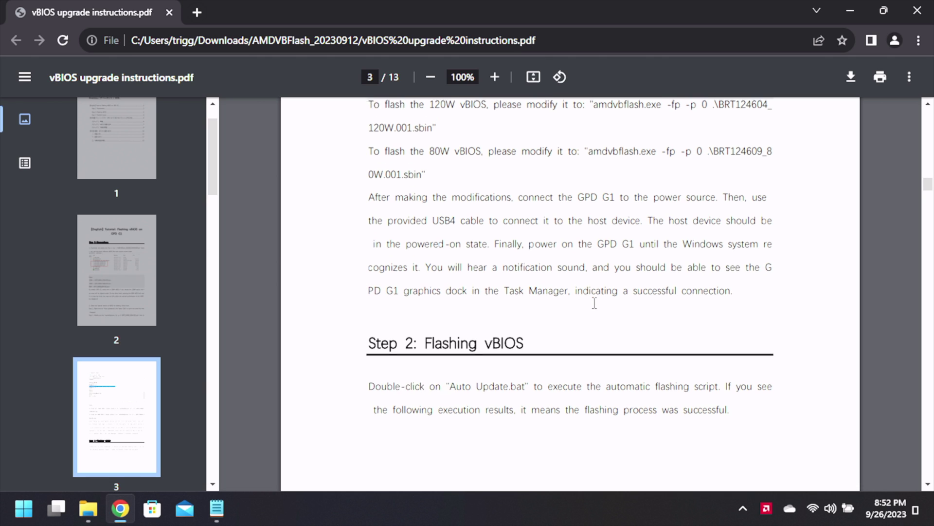
scroll(594, 303, down, 4)
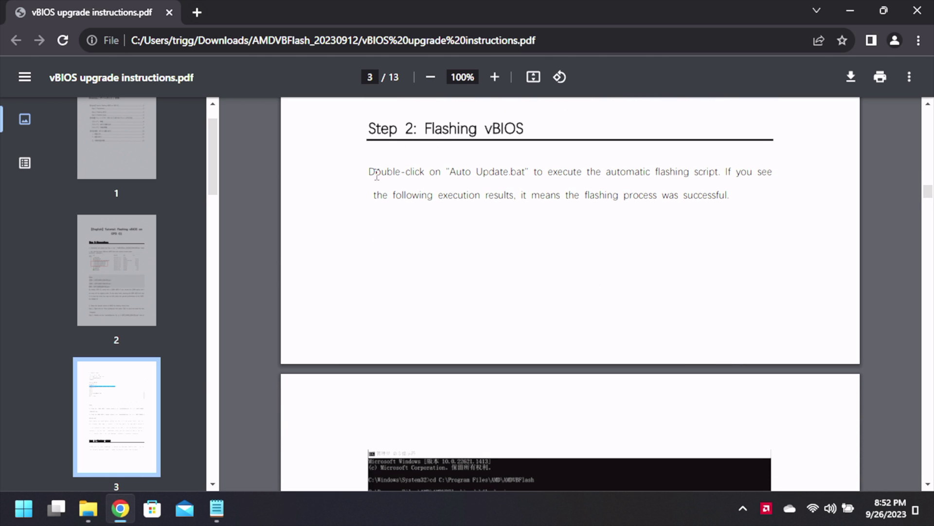
scroll(450, 209, down, 3)
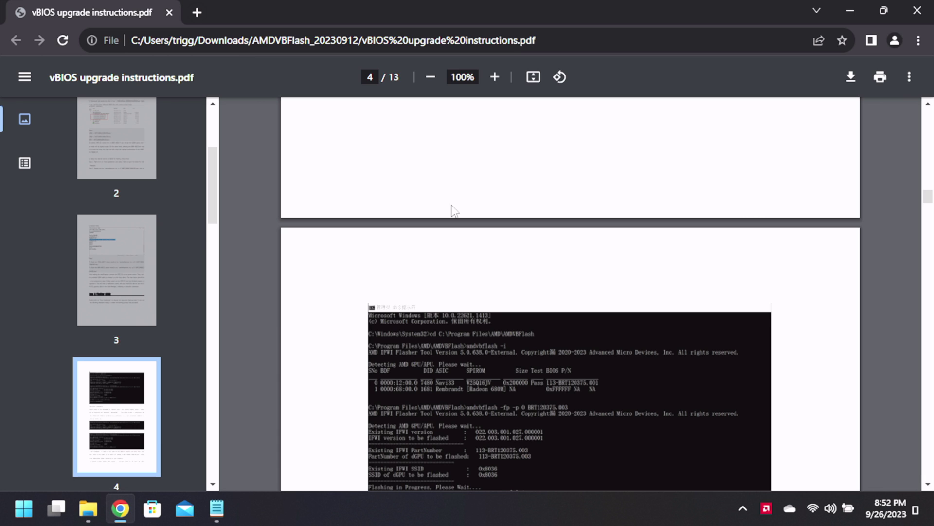
scroll(452, 209, down, 3)
scroll(586, 309, down, 2)
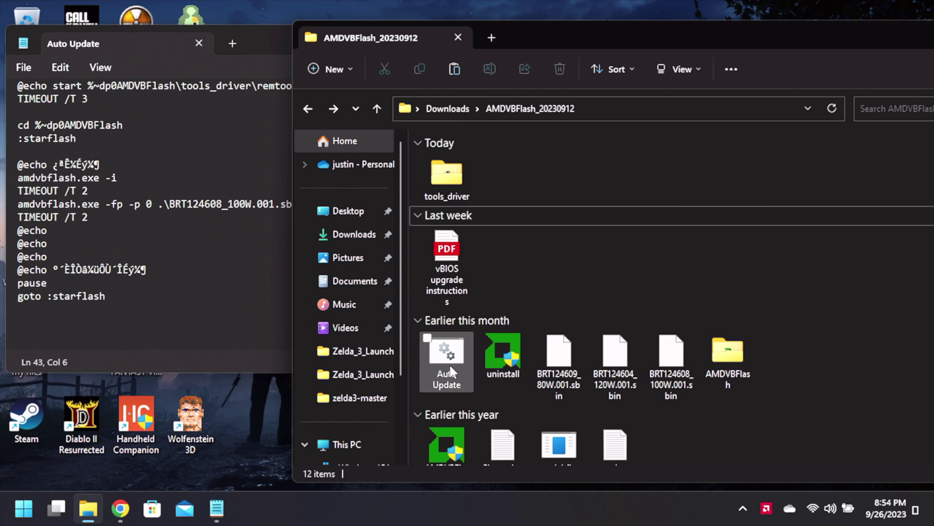
- Run Auto Update.bat as administrator and close the Notepad script window
double_click(450, 369)
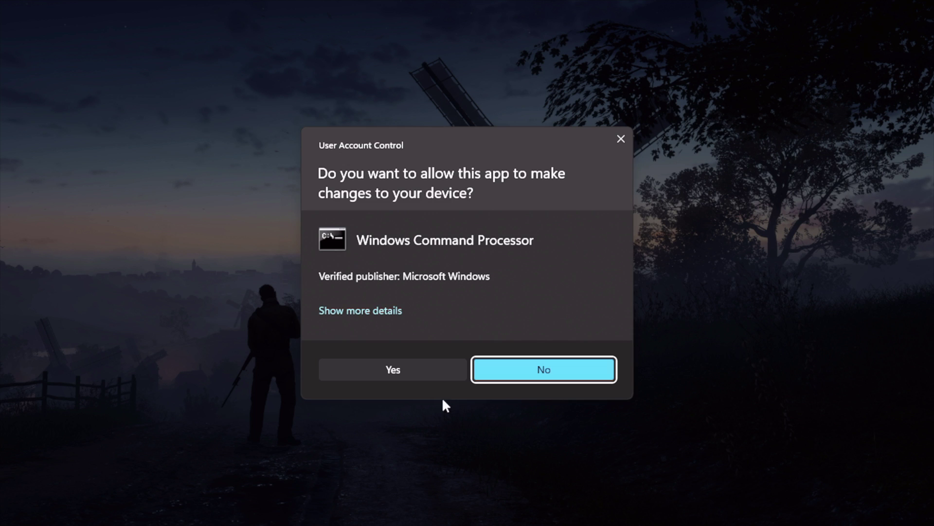
click(401, 365)
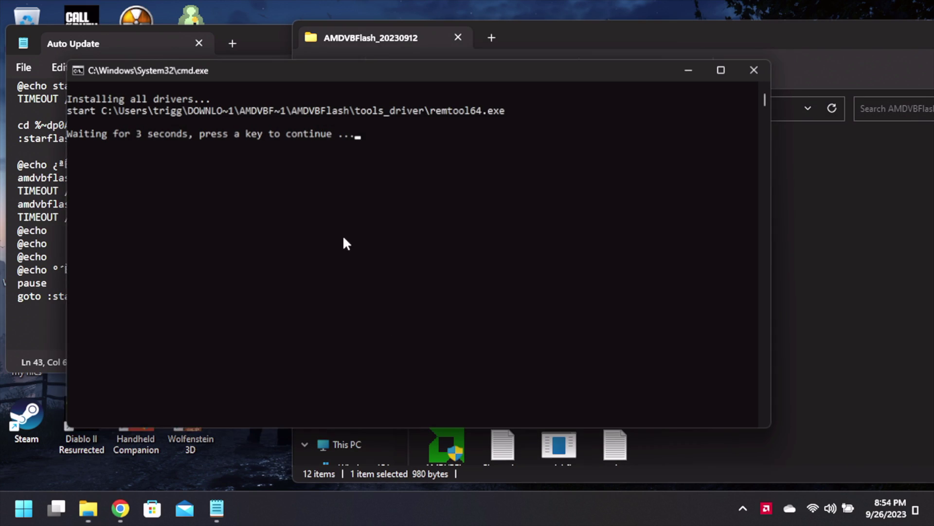
click(253, 43)
click(665, 43)
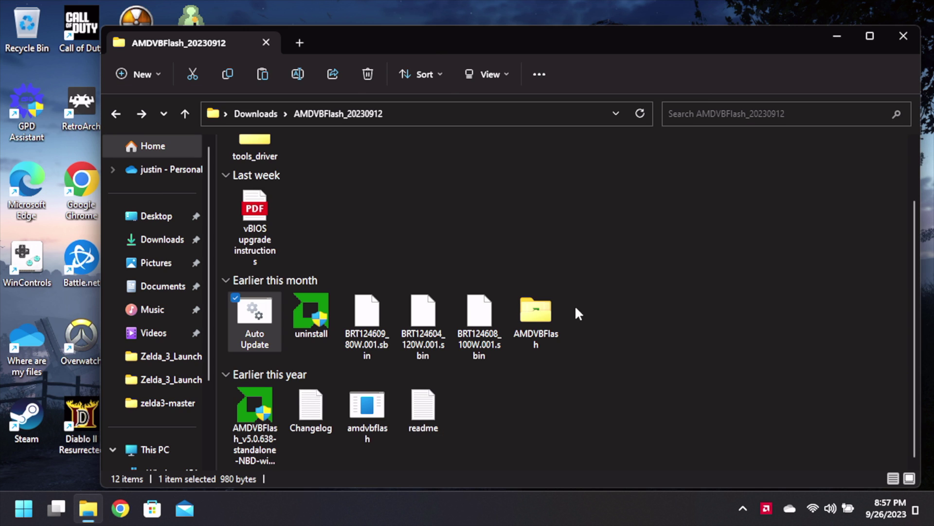
- Install AMDVBFlash v5.0.638 with admin rights, unticking the option to open the installed folder
click(253, 424)
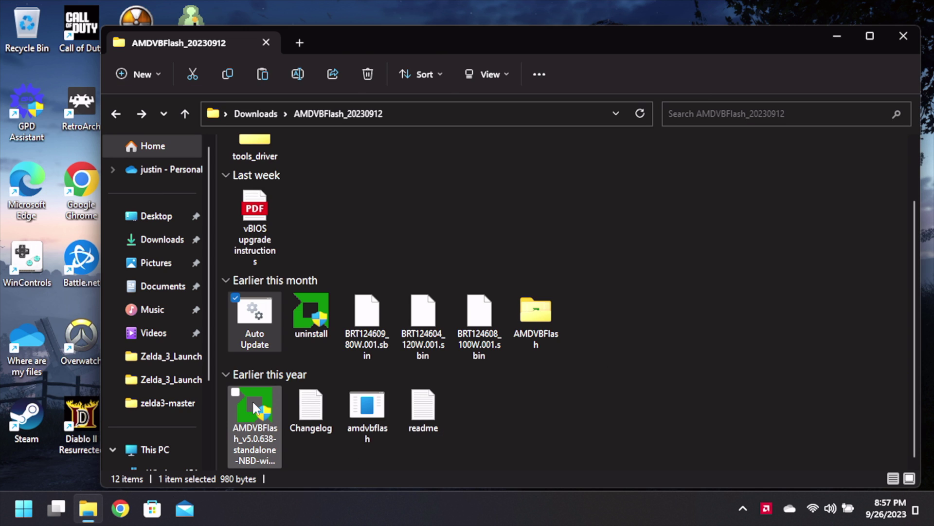
double_click(255, 408)
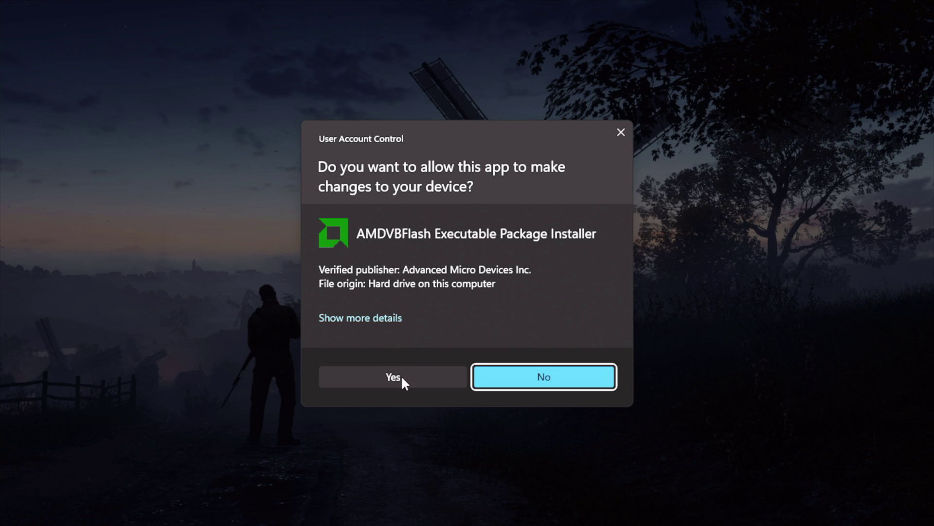
click(401, 374)
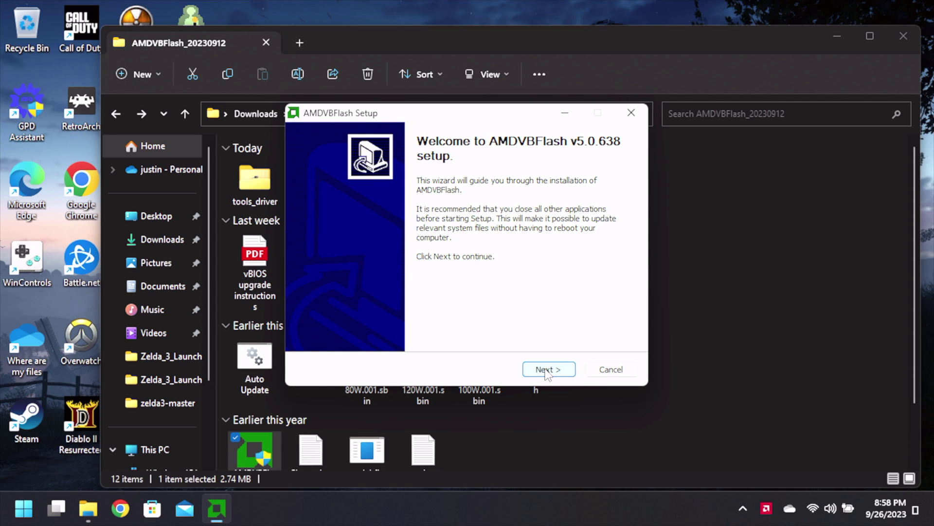
click(545, 368)
click(545, 368)
click(545, 369)
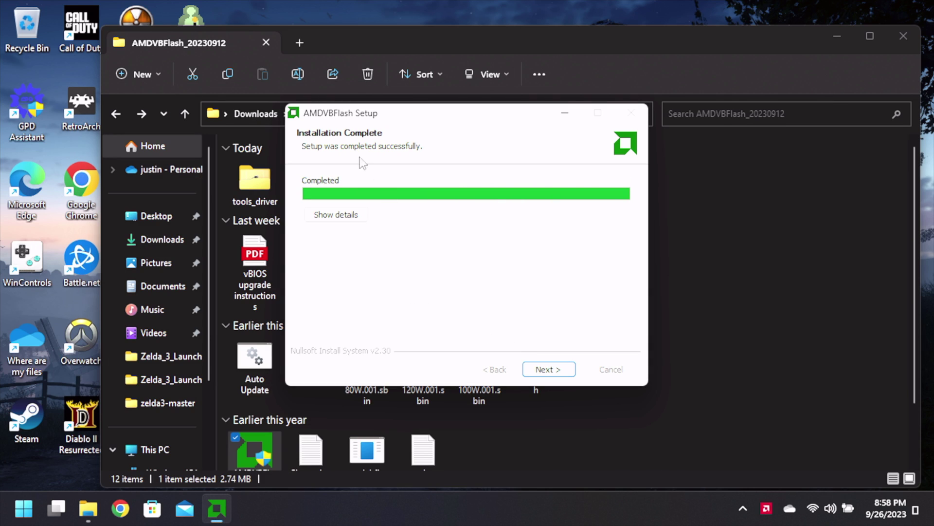
click(549, 373)
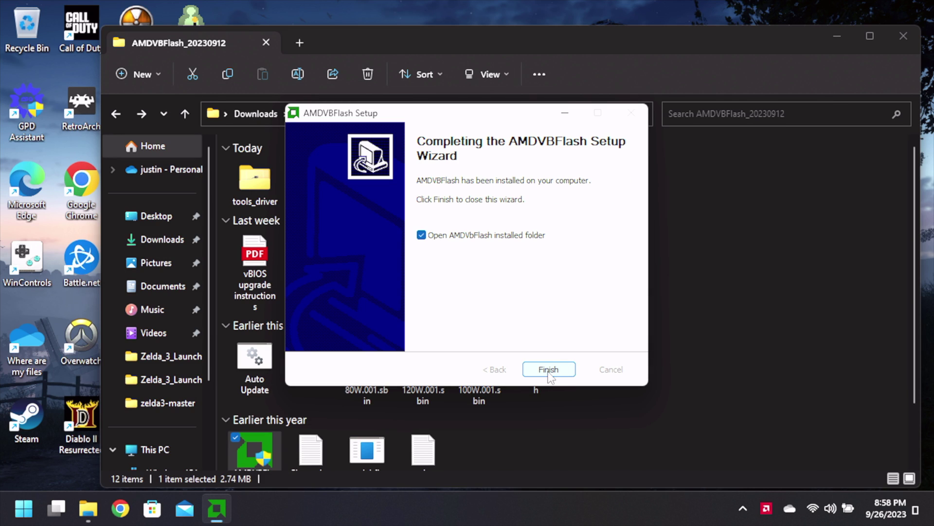
click(516, 239)
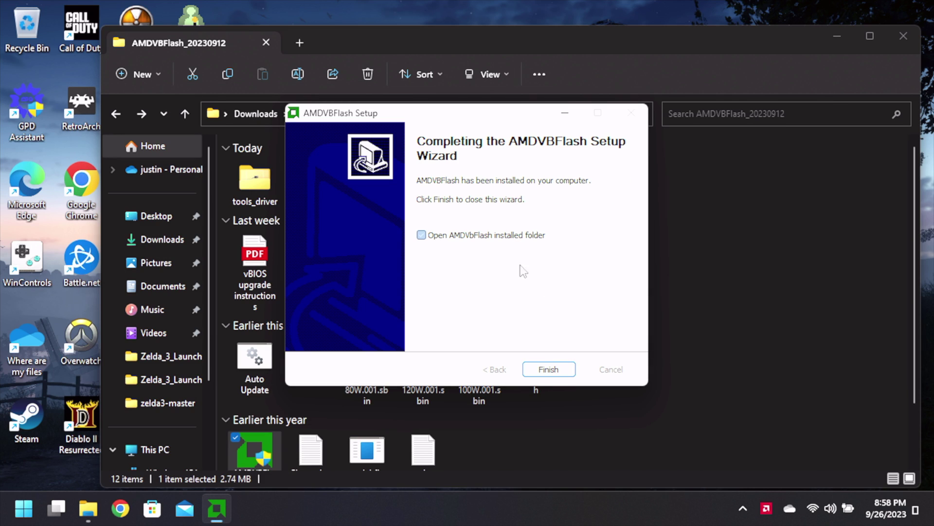
- Finish the AMDVBFlash setup and rerun Auto Update.bat as administrator
click(547, 370)
double_click(255, 362)
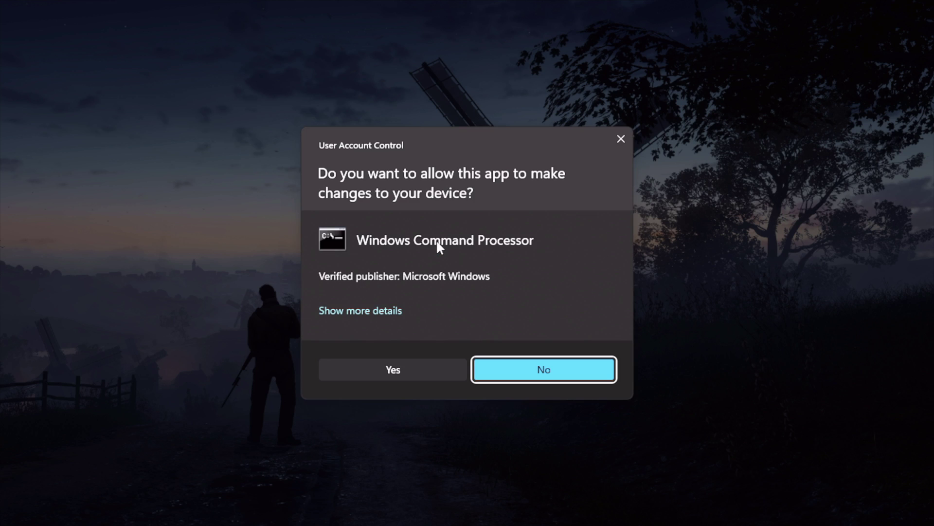
click(421, 370)
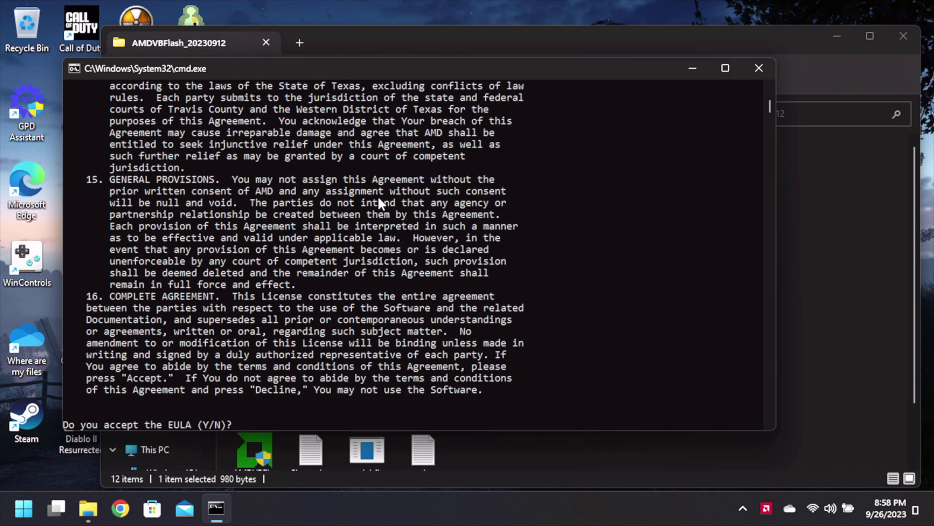
- Accept the AMD EULA with y, then continue past the 'Unsupported GPU' pause
text(y)
key(Return)
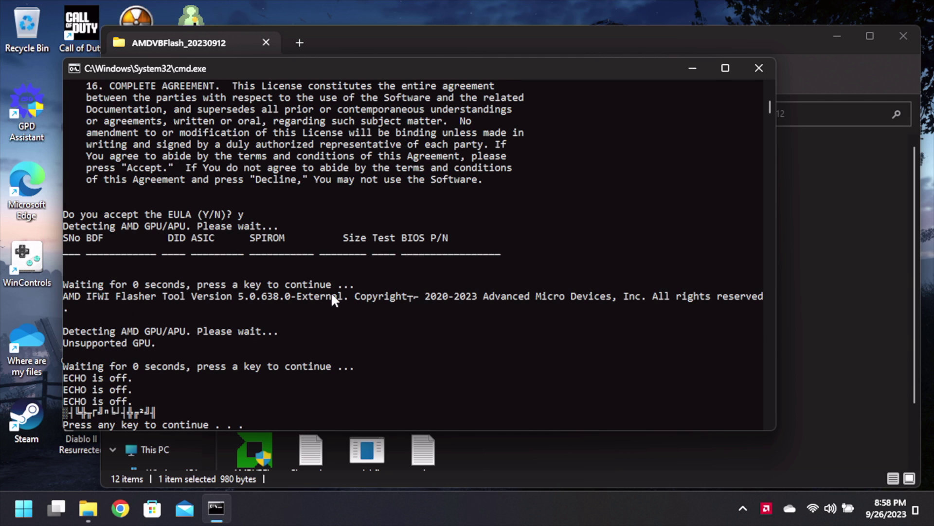
scroll(348, 299, up, 1)
scroll(280, 302, down, 1)
key(Return)
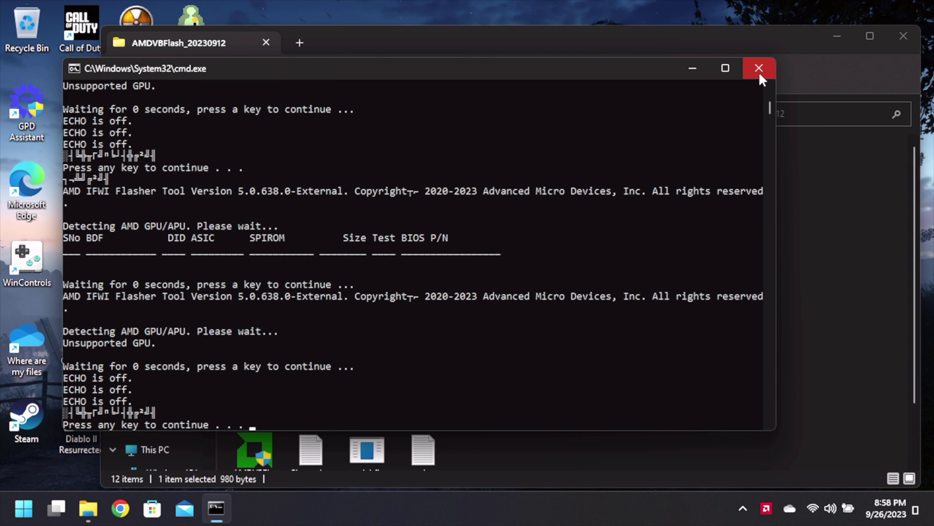
- Close the old command window and the AMDVBFlash_20230912 folder window
click(759, 68)
click(816, 156)
click(912, 36)
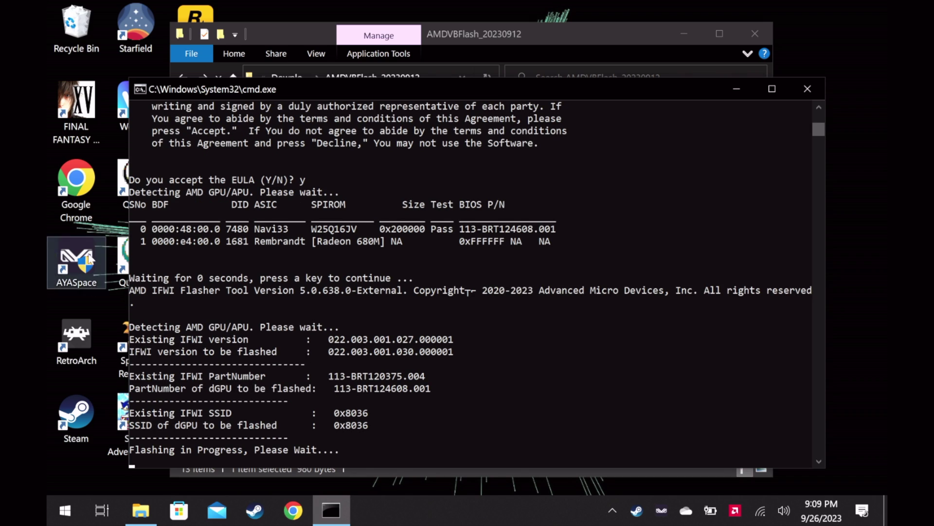
- Follow the console output until 0x1f0000 bytes flash to Navi33 and a reboot is requested
double_click(318, 86)
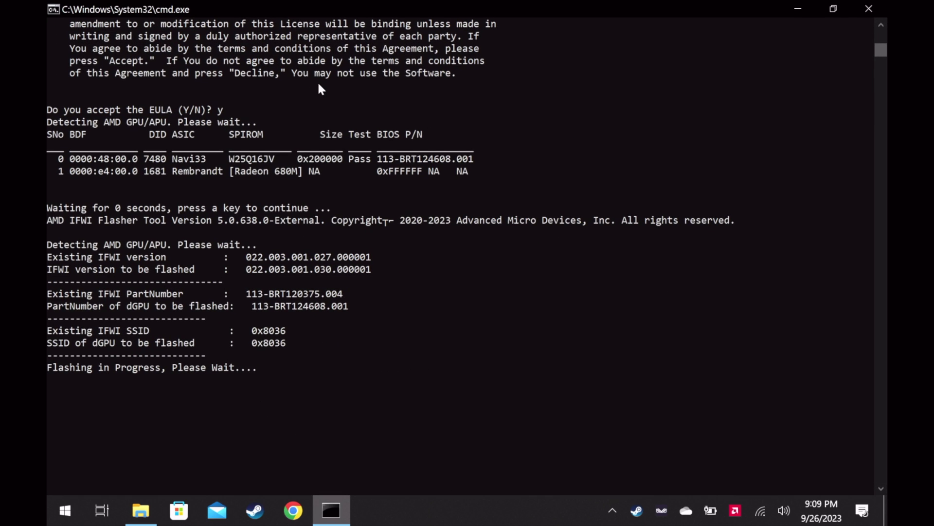
double_click(395, 1)
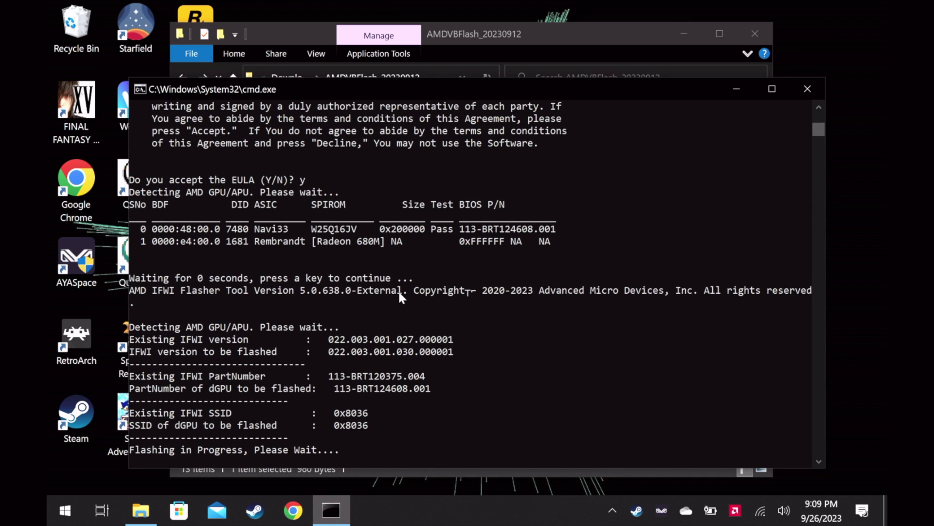
scroll(399, 287, down, 1)
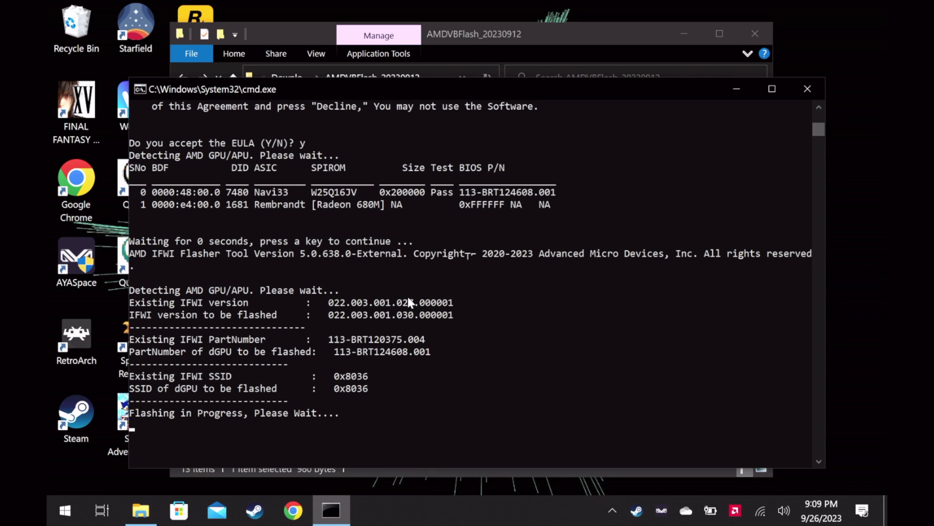
scroll(408, 288, up, 2)
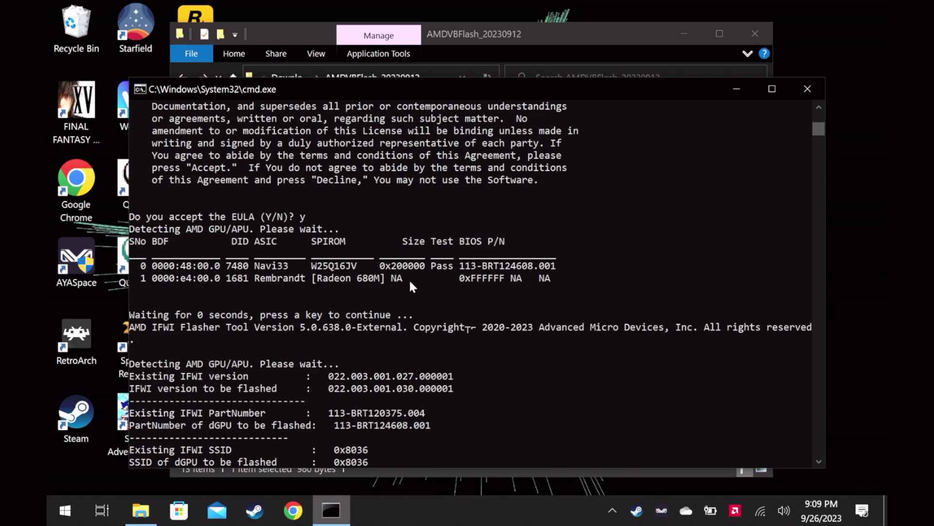
scroll(409, 279, down, 1)
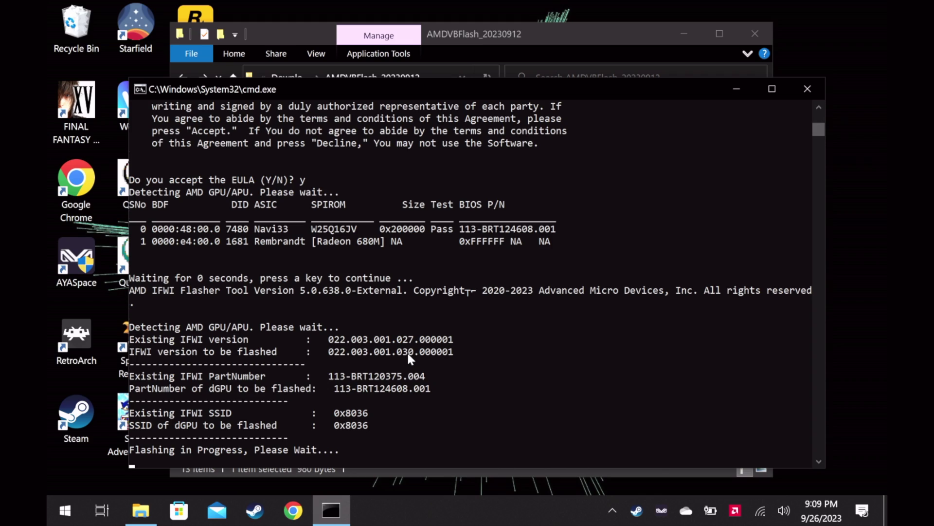
scroll(385, 348, down, 1)
scroll(385, 348, up, 1)
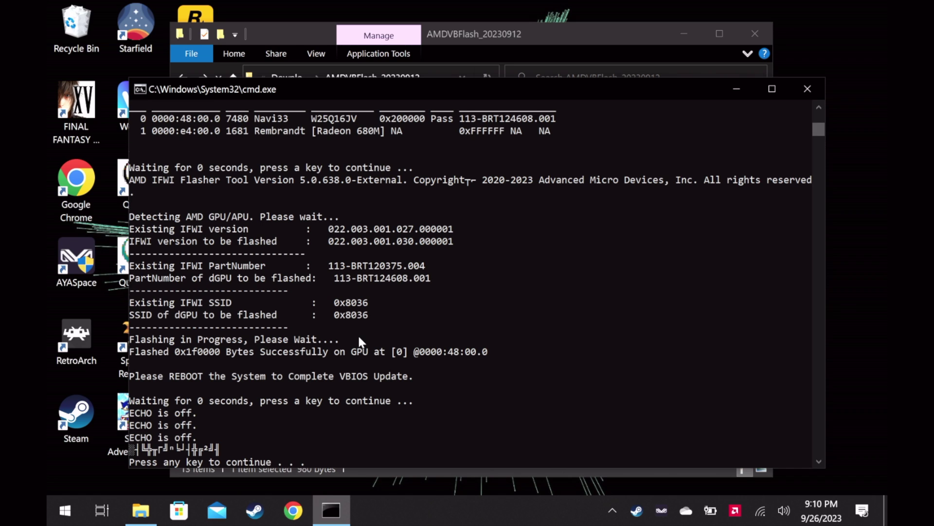
- Continue past both pauses so the rerun confirms IFWI 022.003.001.030.000001 is already flashed
key(Return)
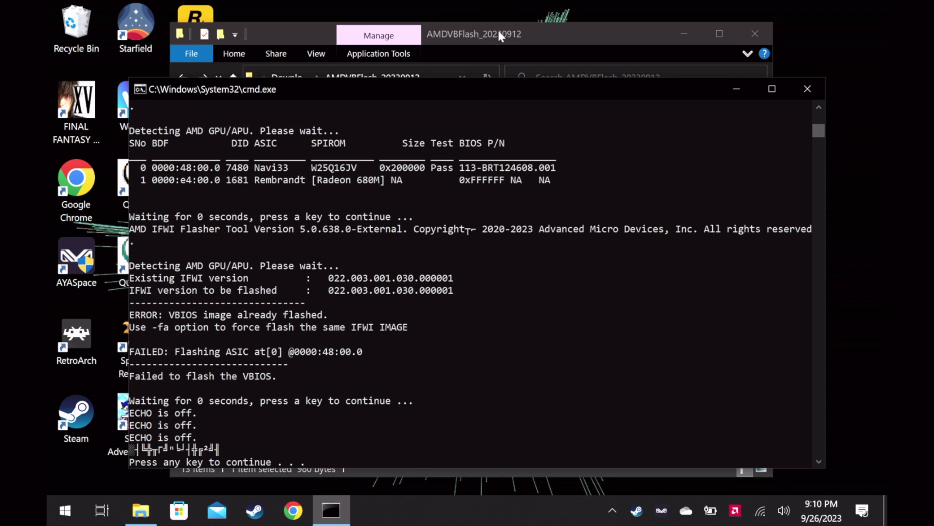
key(Return)
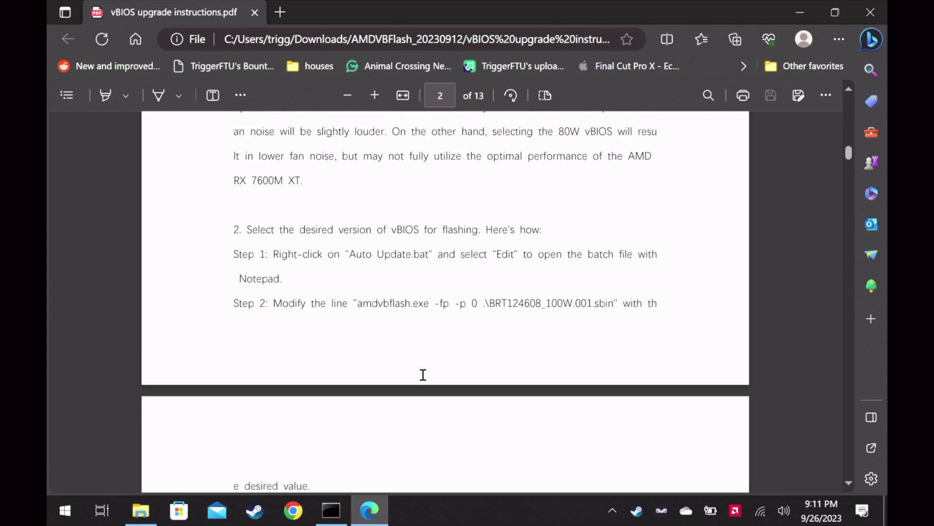
- Read the vBIOS instructions PDF to page 5's dock power-cycle note, then close Edge
scroll(424, 375, up, 4)
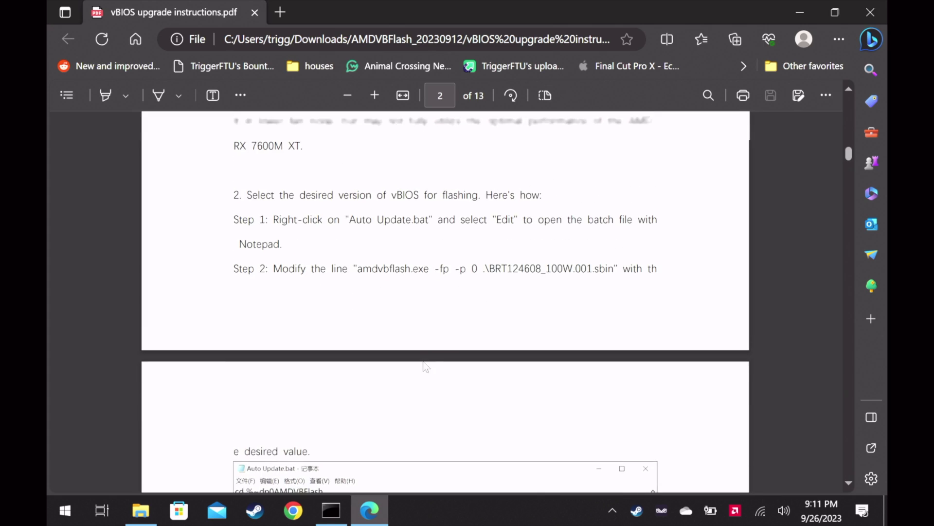
scroll(475, 359, down, 8)
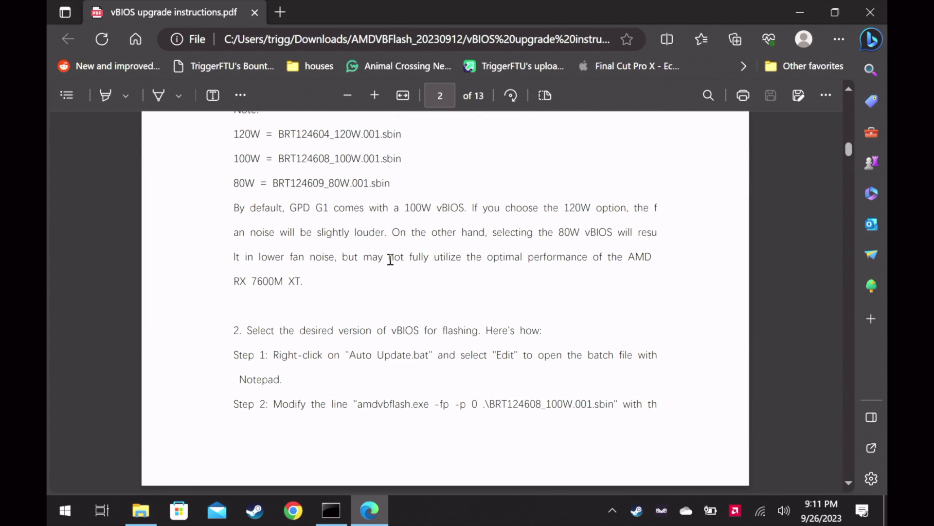
scroll(389, 246, down, 10)
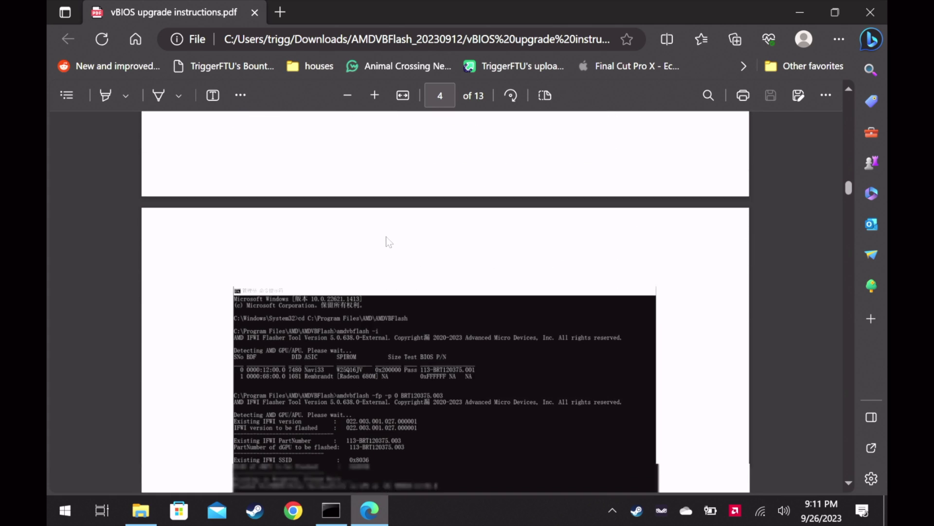
scroll(275, 243, down, 5)
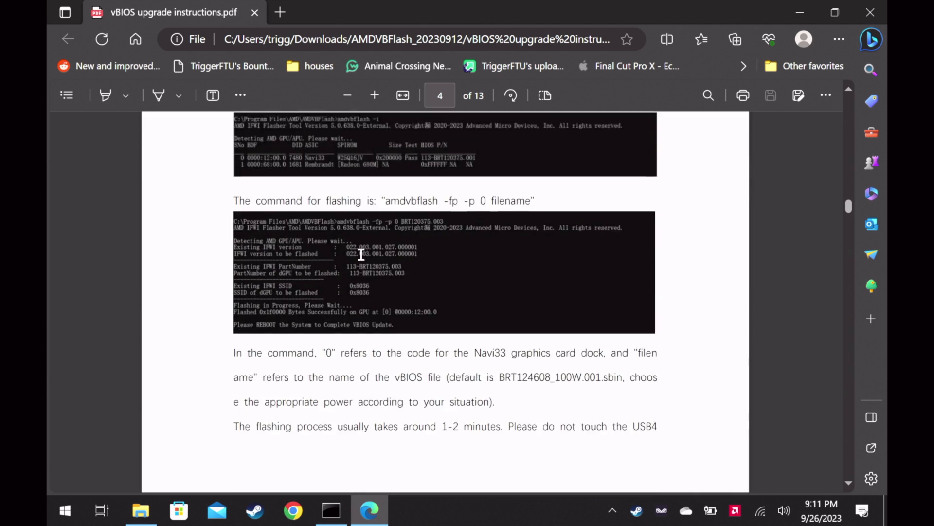
scroll(465, 292, down, 3)
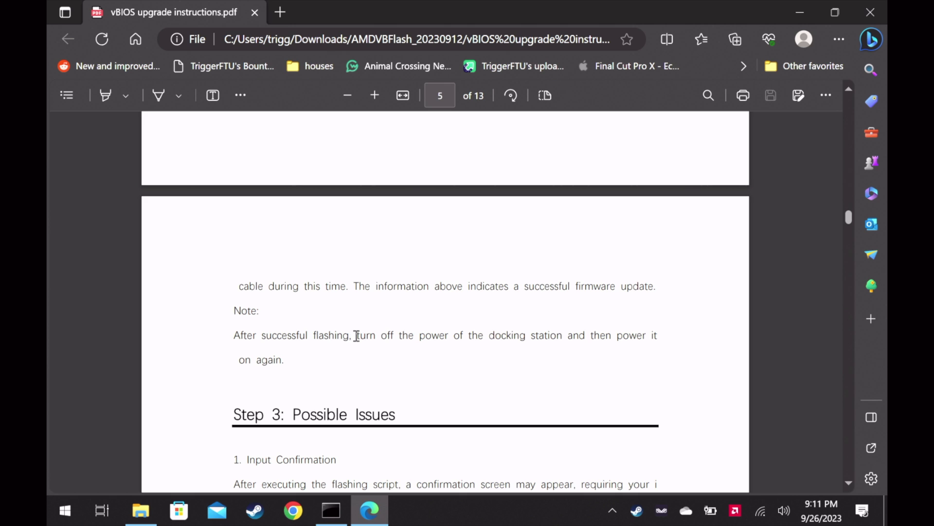
drag(355, 336, 285, 360)
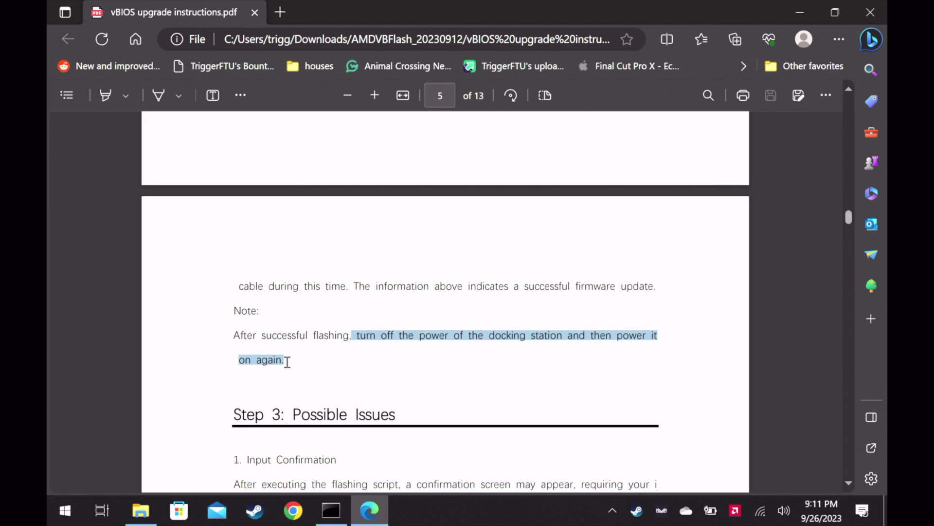
scroll(412, 359, down, 1)
click(411, 359)
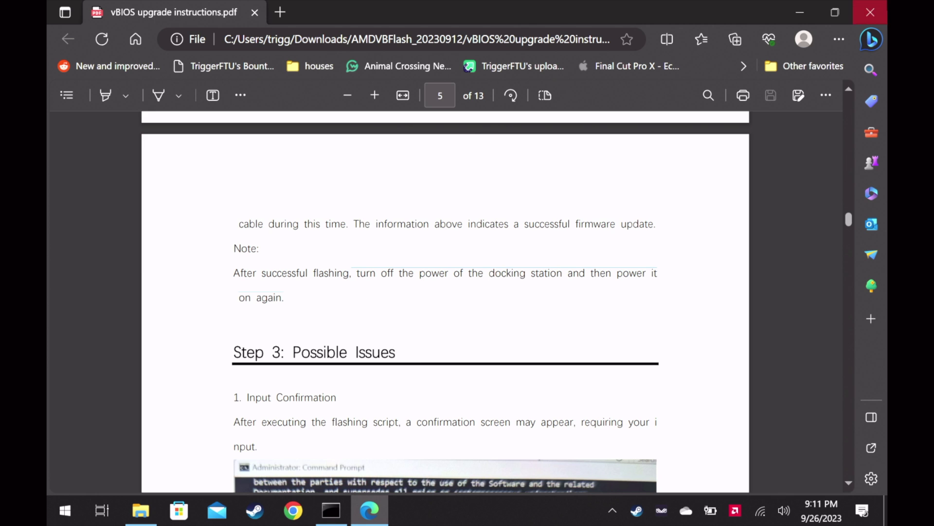
click(870, 12)
- Close the AMDVBFlash_20230912 folder and review the log ending in 'Failed to flash the VBIOS'
click(755, 33)
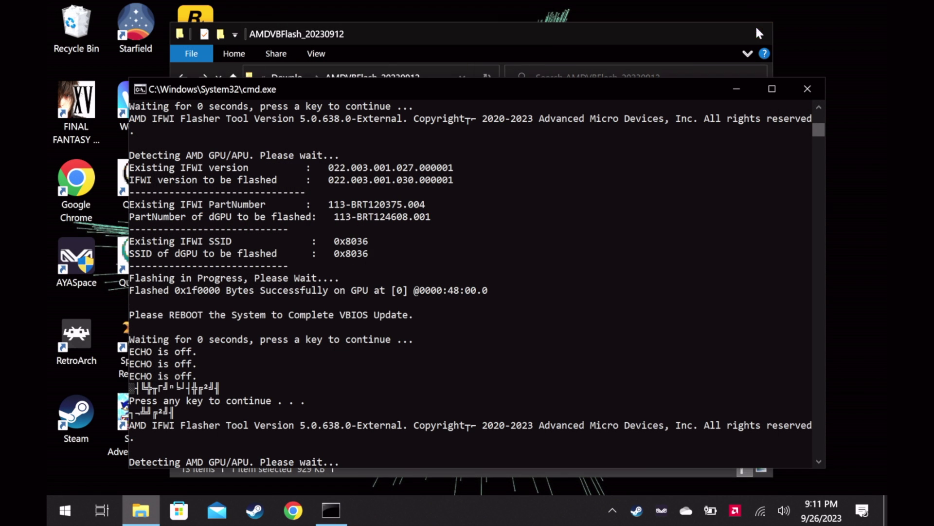
scroll(298, 277, up, 1)
scroll(298, 277, up, 1)
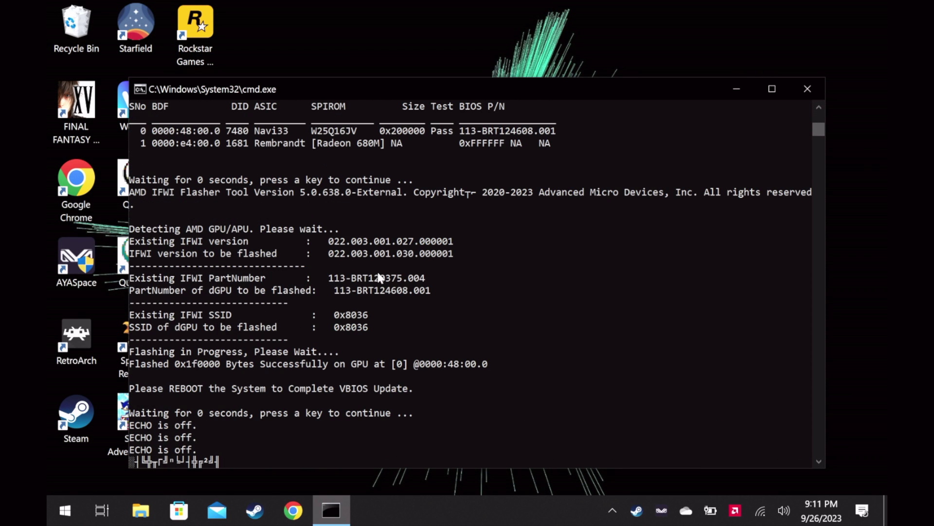
scroll(382, 285, down, 4)
scroll(382, 288, up, 1)
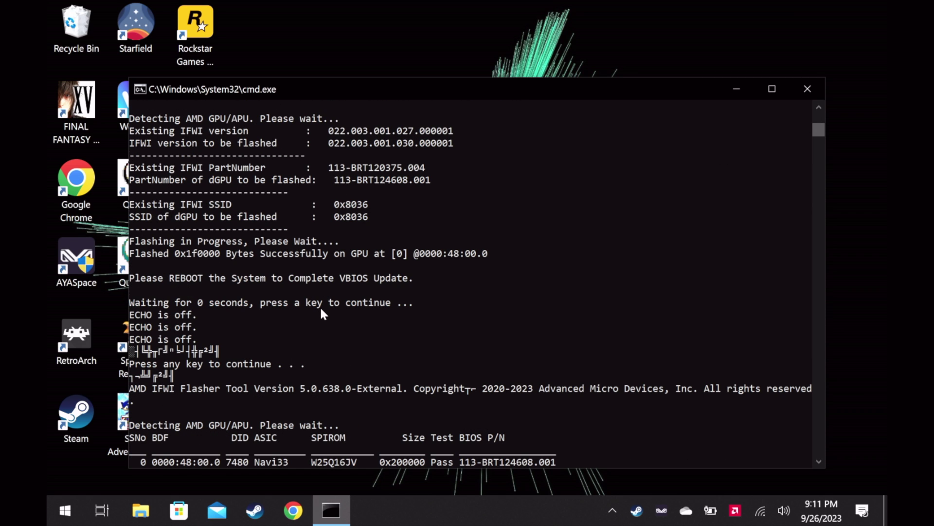
scroll(317, 305, down, 1)
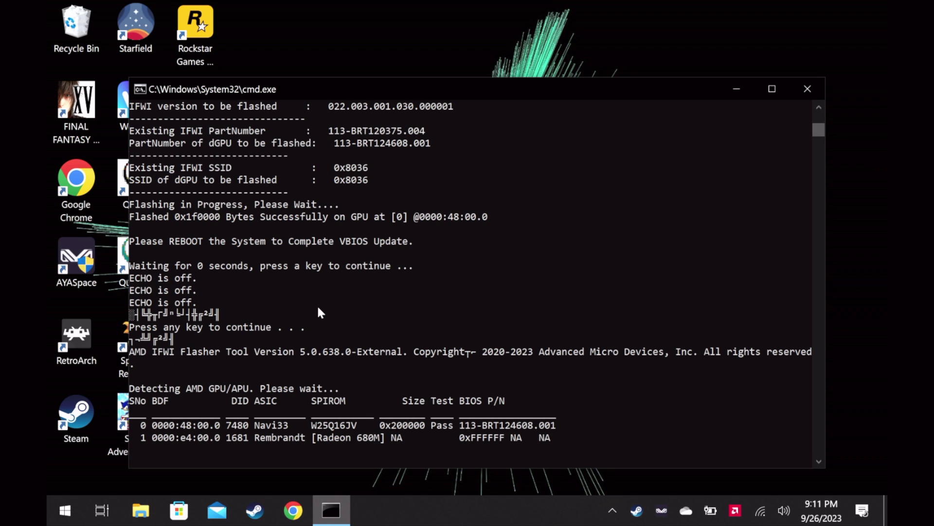
scroll(322, 296, down, 3)
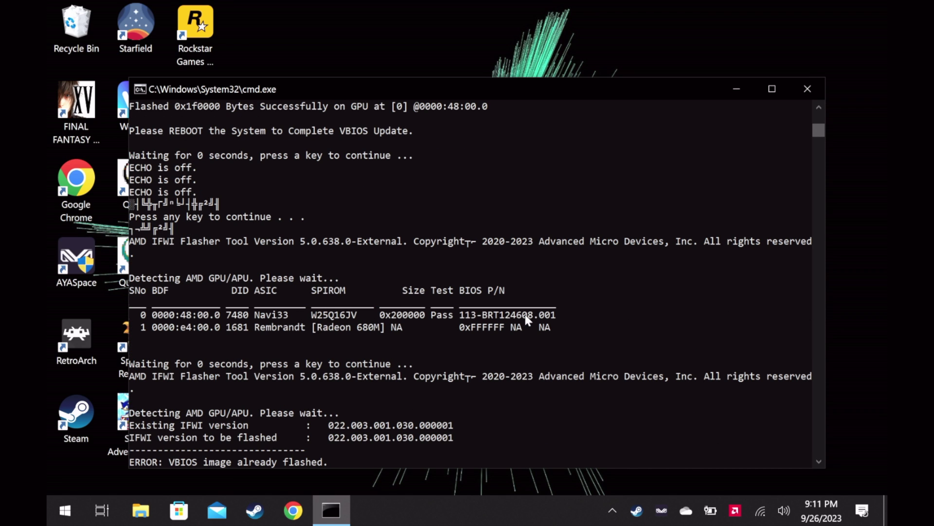
scroll(515, 314, down, 6)
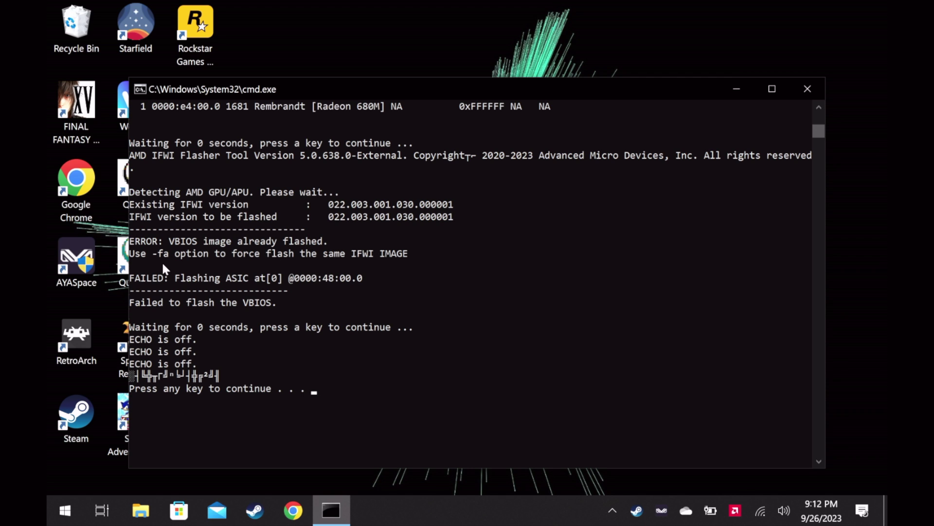
click(798, 92)
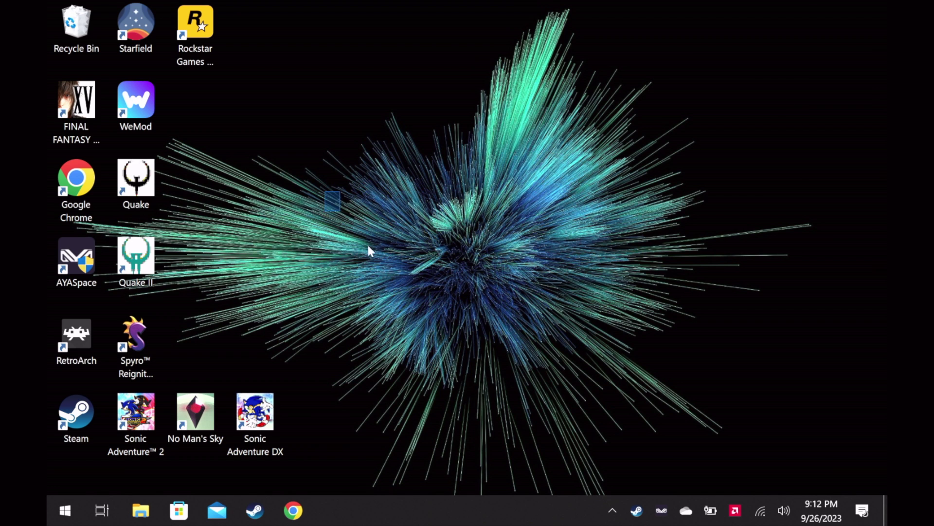